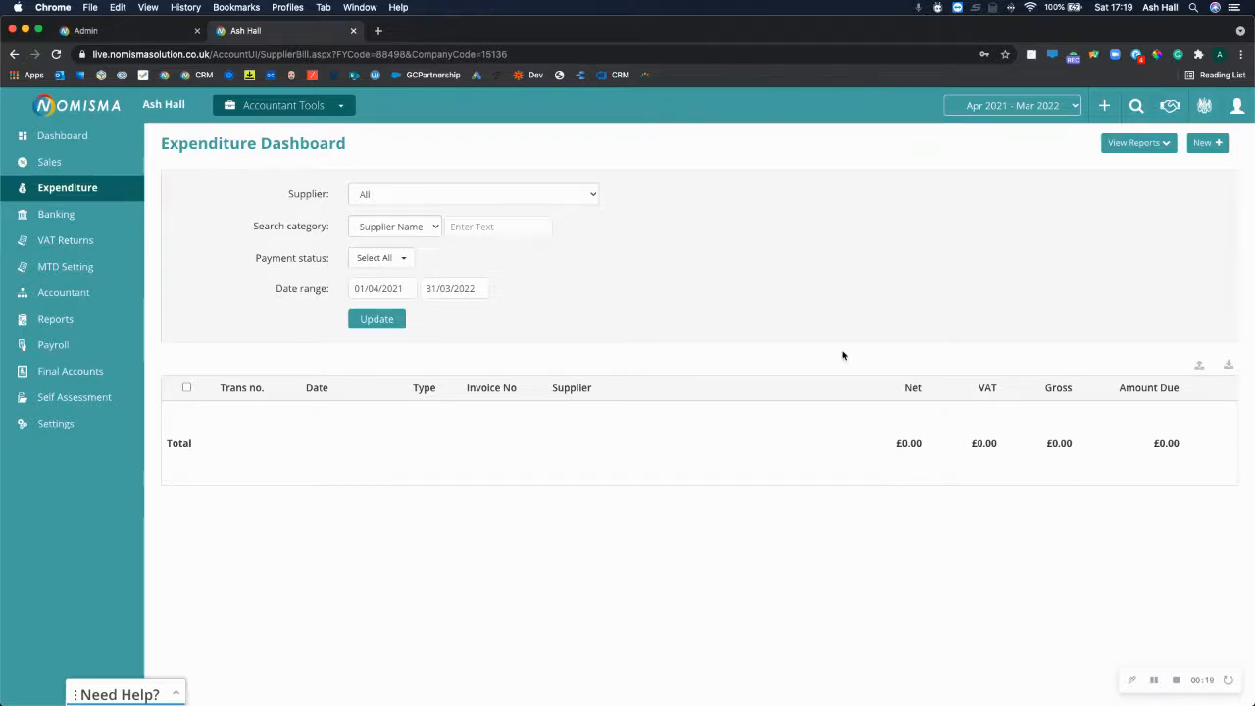
Step: Start a new supplier bill for Tesla with bill number Tes-001, dated 01/04/2021
{"action": "left_click", "coordinate": [1206, 143]}
{"action": "left_click", "coordinate": [1138, 175]}
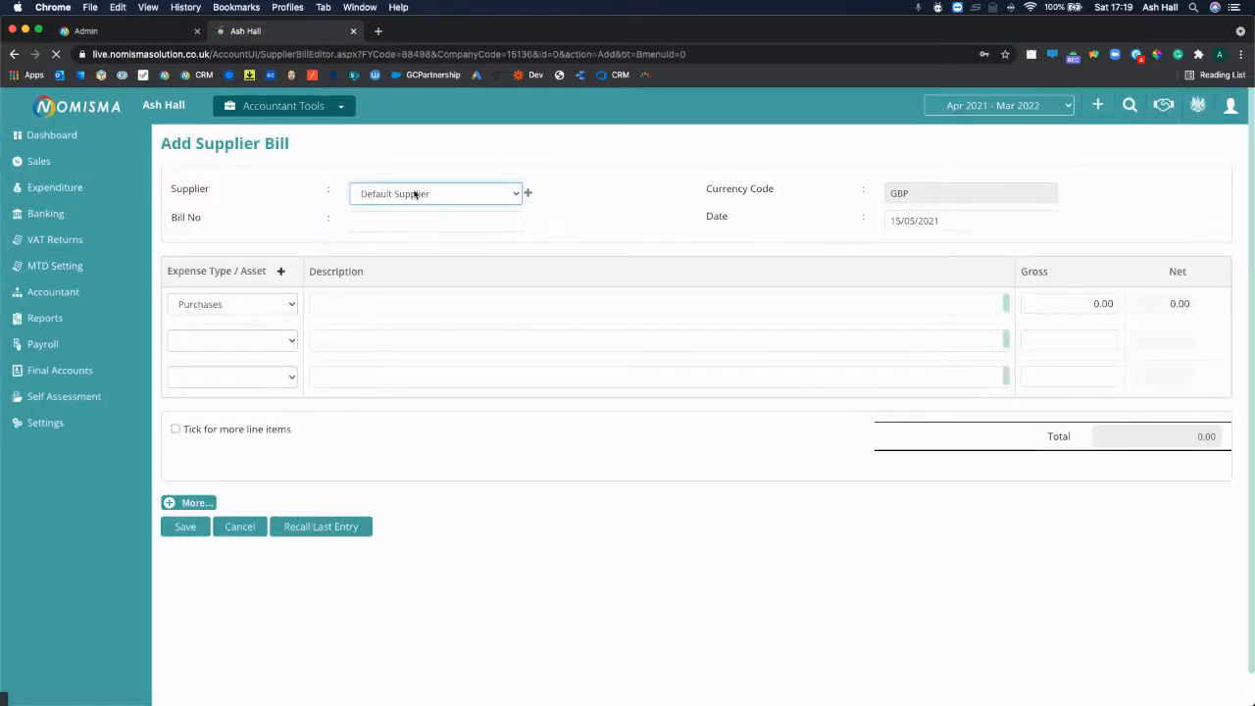
{"action": "left_click", "coordinate": [407, 195]}
{"action": "left_click", "coordinate": [390, 207]}
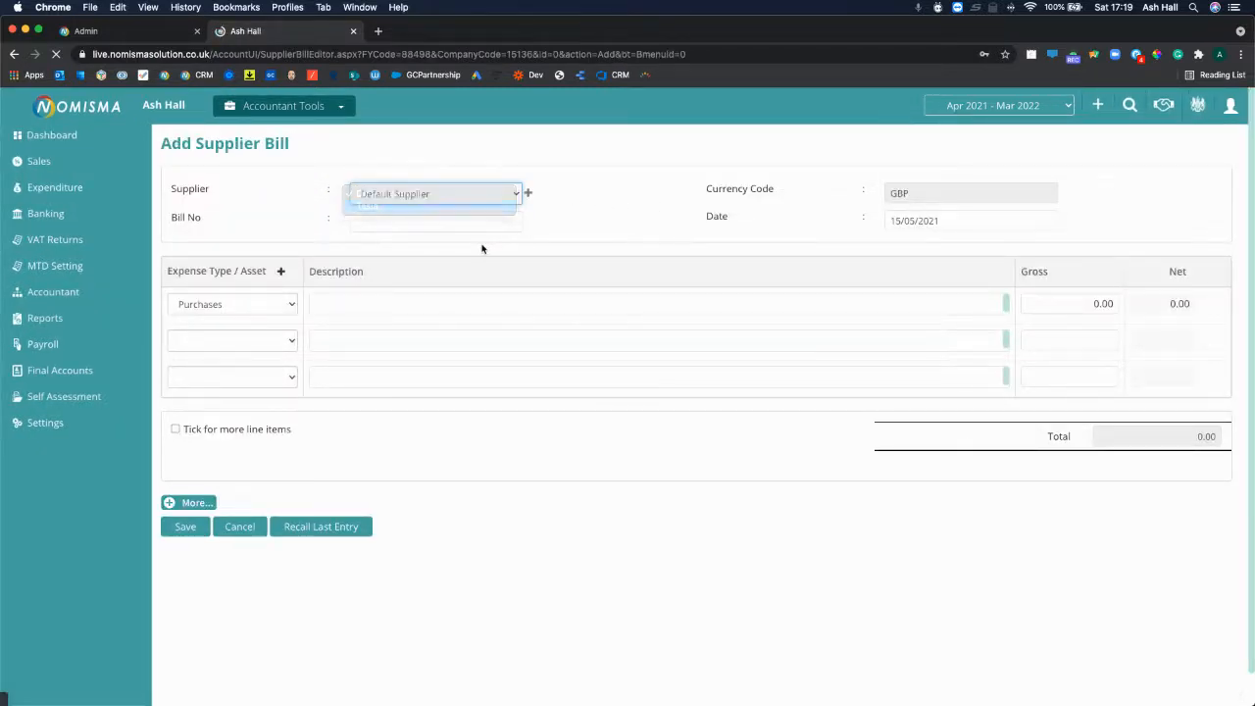
{"action": "left_click", "coordinate": [473, 219]}
{"action": "type", "text": "Tes-001"}
{"action": "key", "text": "Tab"}
{"action": "key", "text": "BackSpace"}
{"action": "type", "text": "01/04/2021"}
{"action": "left_click", "coordinate": [782, 226]}
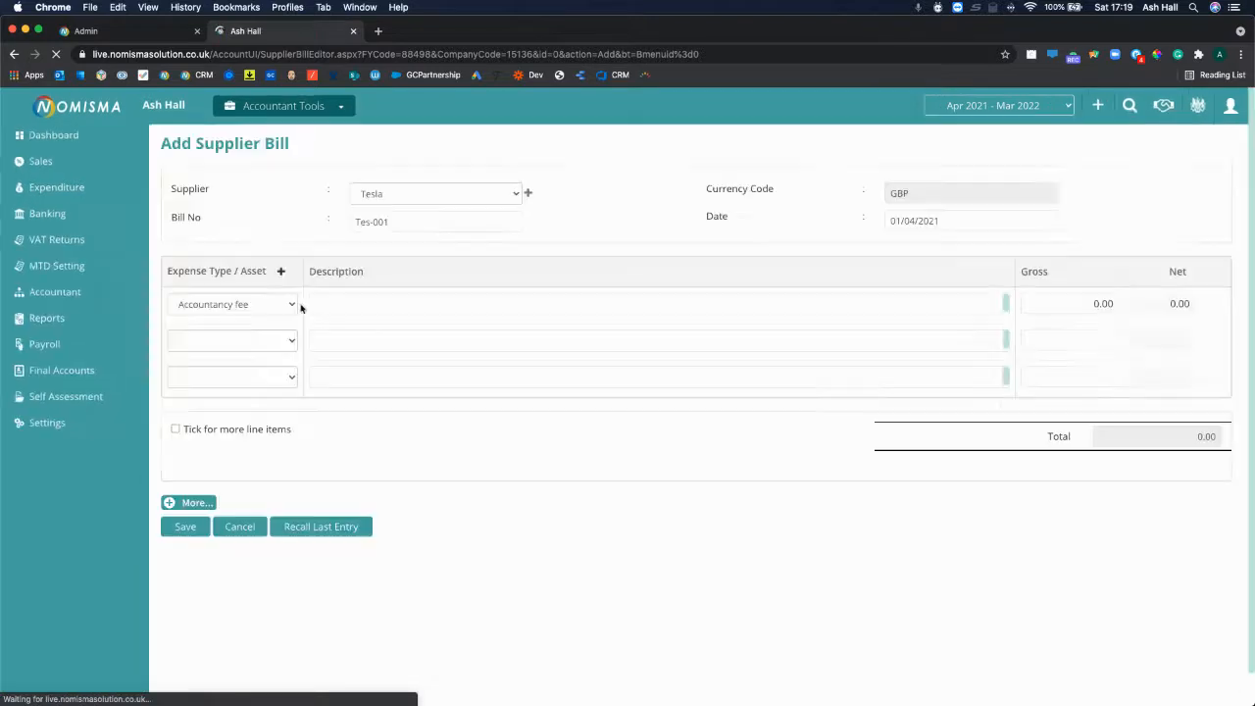
Step: Add a Commercial vehicles additions line described as Roadster with a gross amount of 40,000, and save the bill
{"action": "left_click", "coordinate": [261, 304]}
{"action": "left_click", "coordinate": [260, 490]}
{"action": "left_click", "coordinate": [444, 305]}
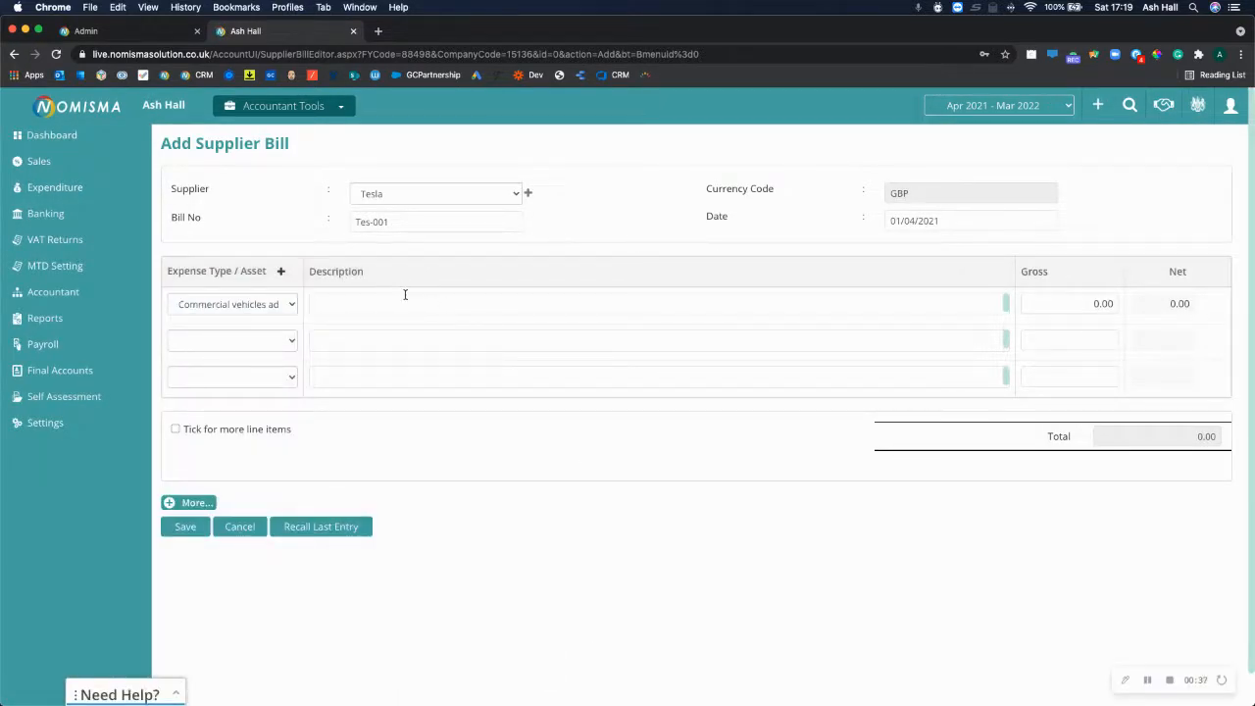
{"action": "type", "text": "Roa"}
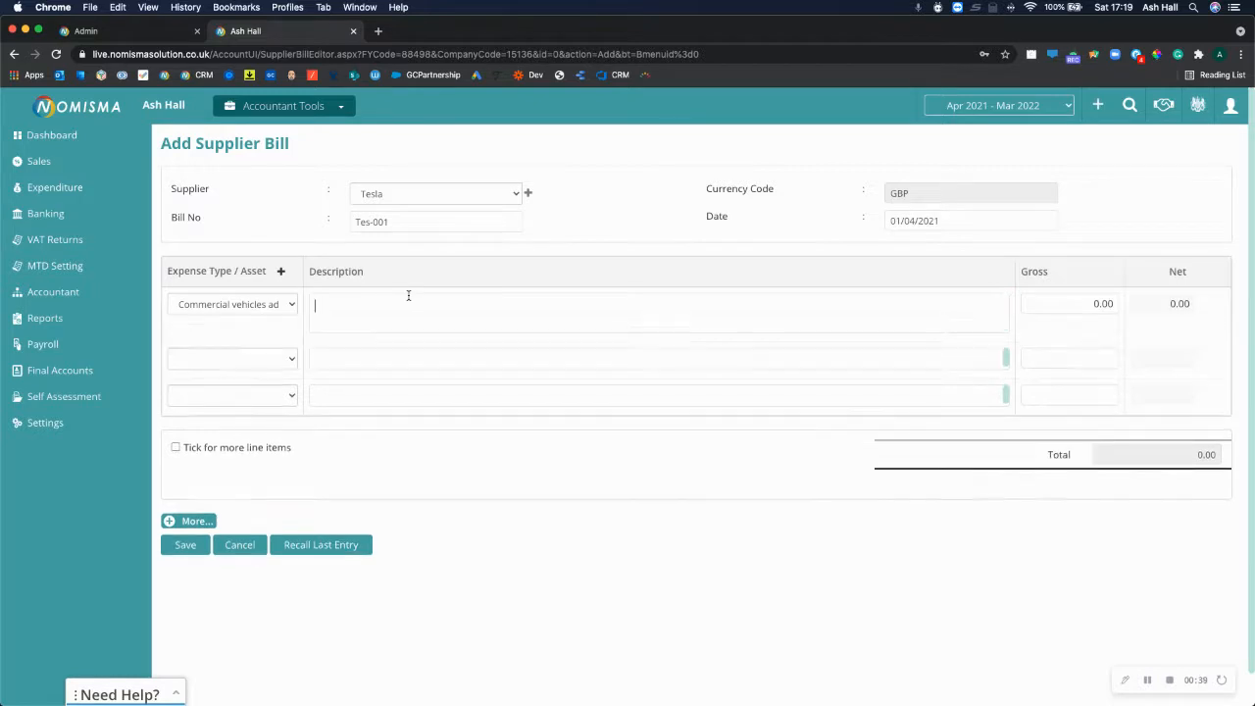
{"action": "type", "text": "dster"}
{"action": "key", "text": "Tab"}
{"action": "type", "text": "40"}
{"action": "left_click", "coordinate": [885, 498]}
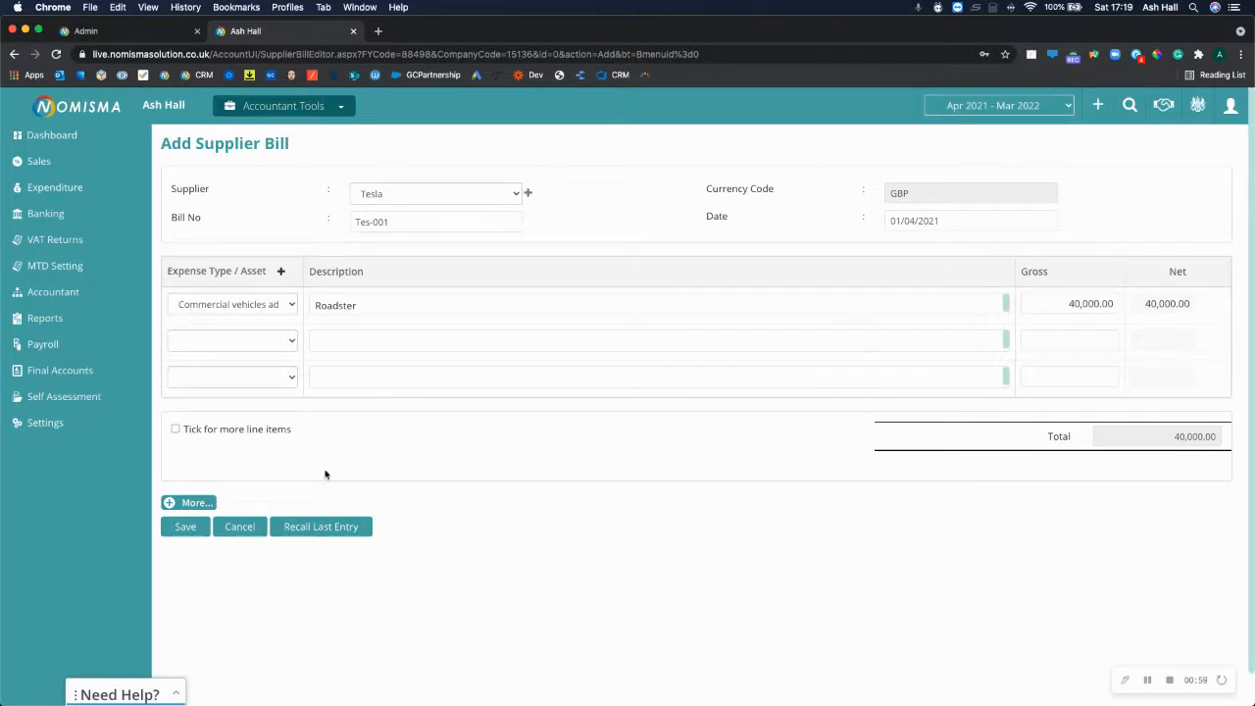
{"action": "left_click", "coordinate": [184, 527]}
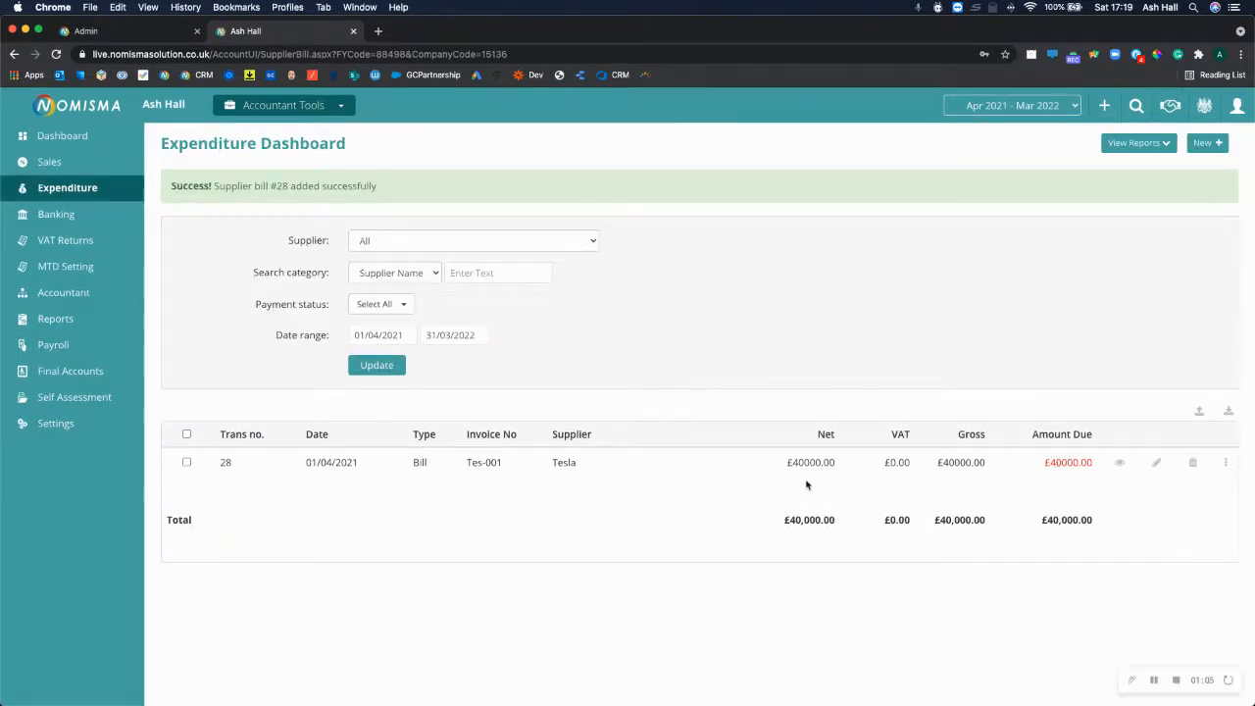
{"action": "left_click_drag", "start_coordinate": [1057, 463], "coordinate": [1052, 504]}
{"action": "left_click", "coordinate": [1052, 504]}
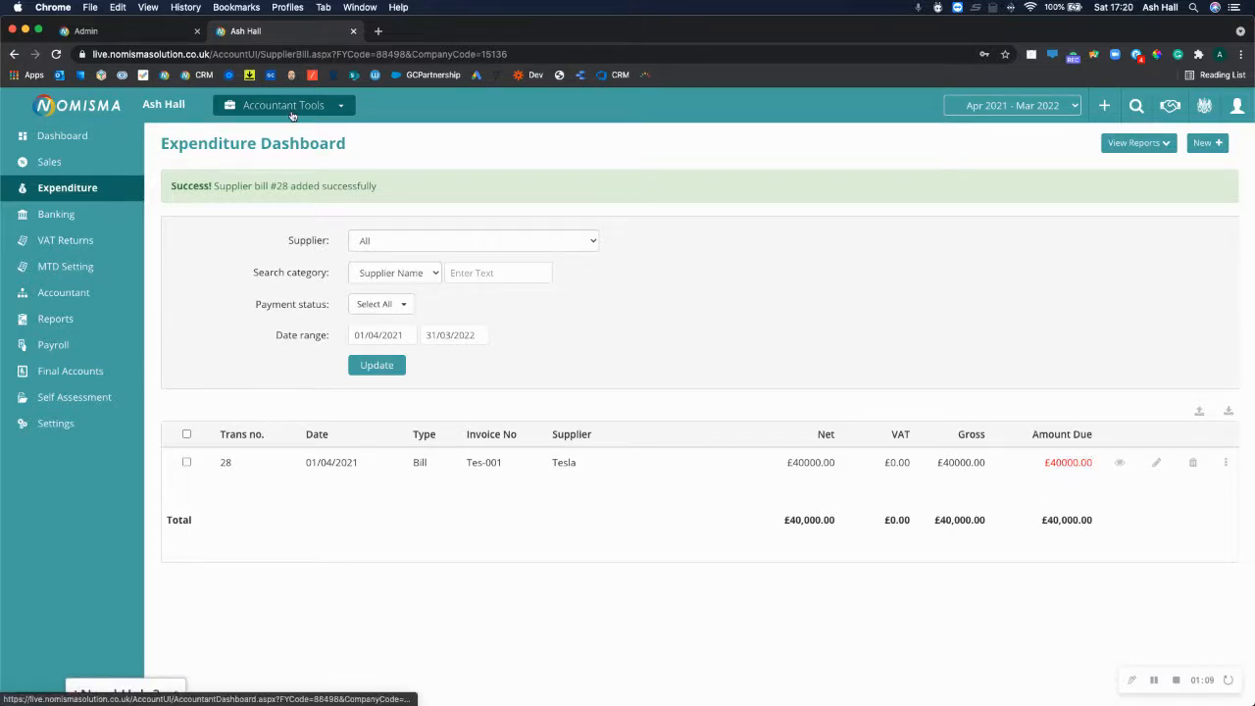
Step: Start a new journal entry dated 01/04/2021 with the description "Move from Trade Creditors to Hire Purchase"
{"action": "mouse_move", "coordinate": [291, 110]}
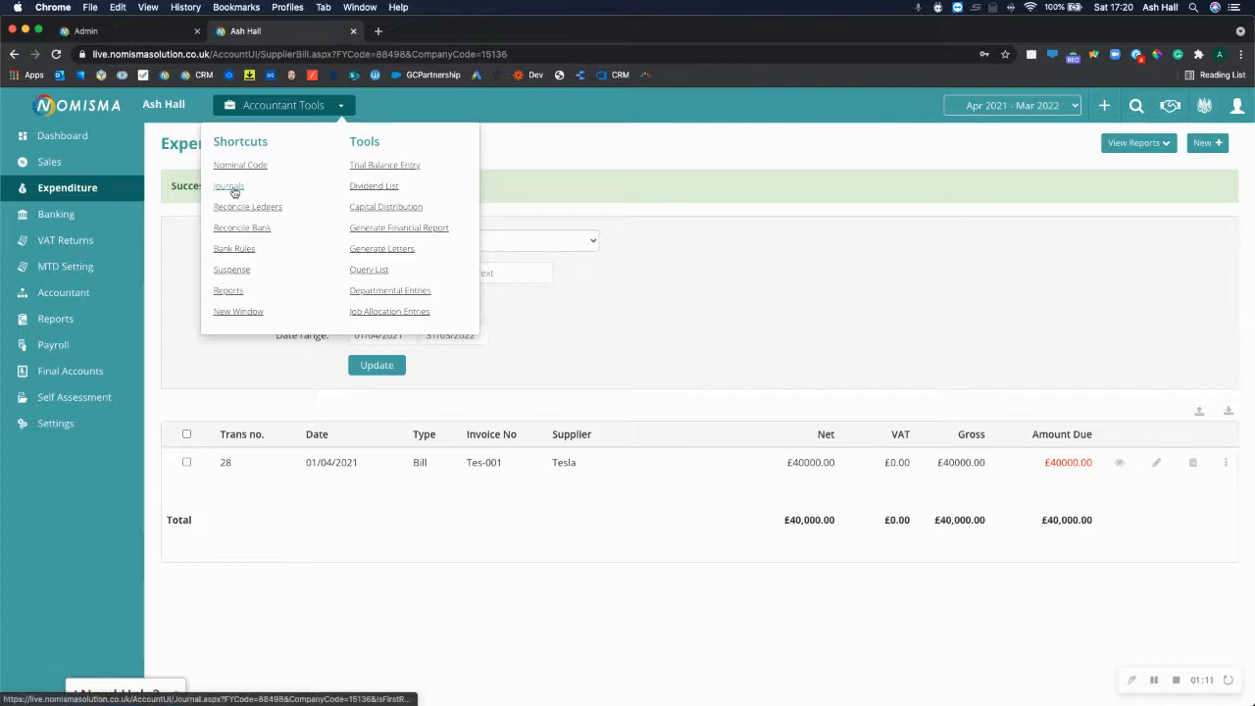
{"action": "left_click", "coordinate": [232, 189]}
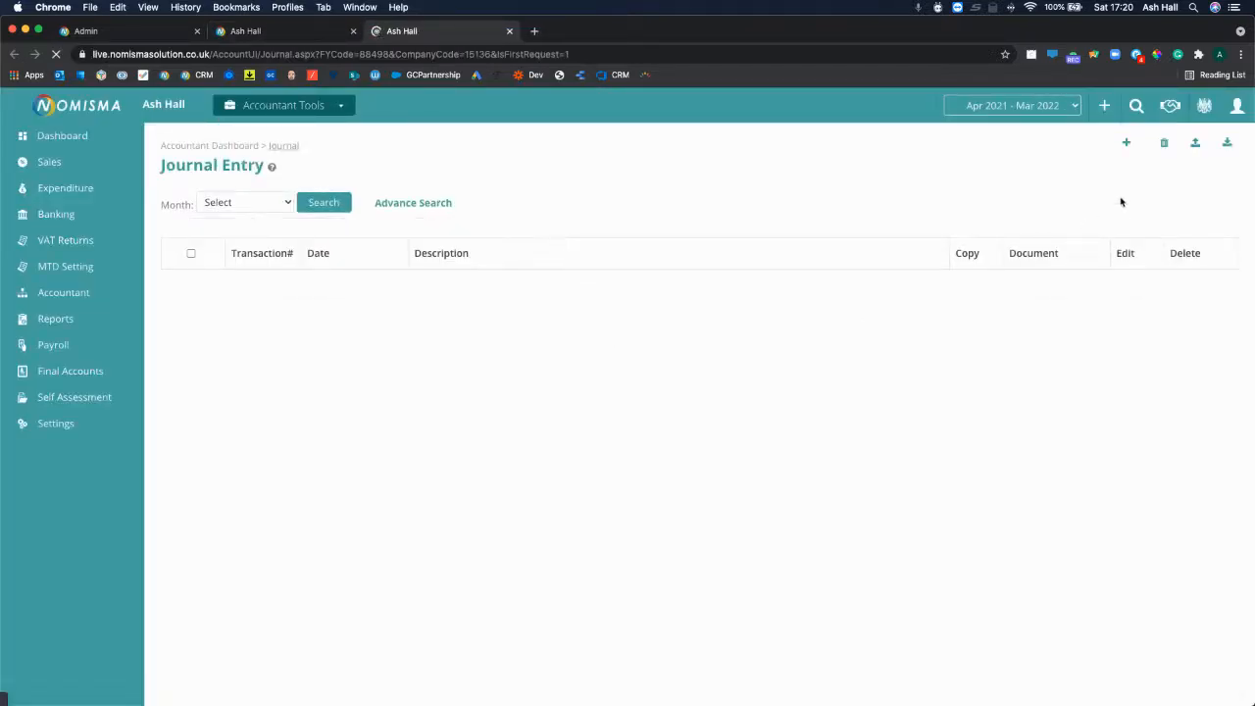
{"action": "left_click", "coordinate": [1125, 142]}
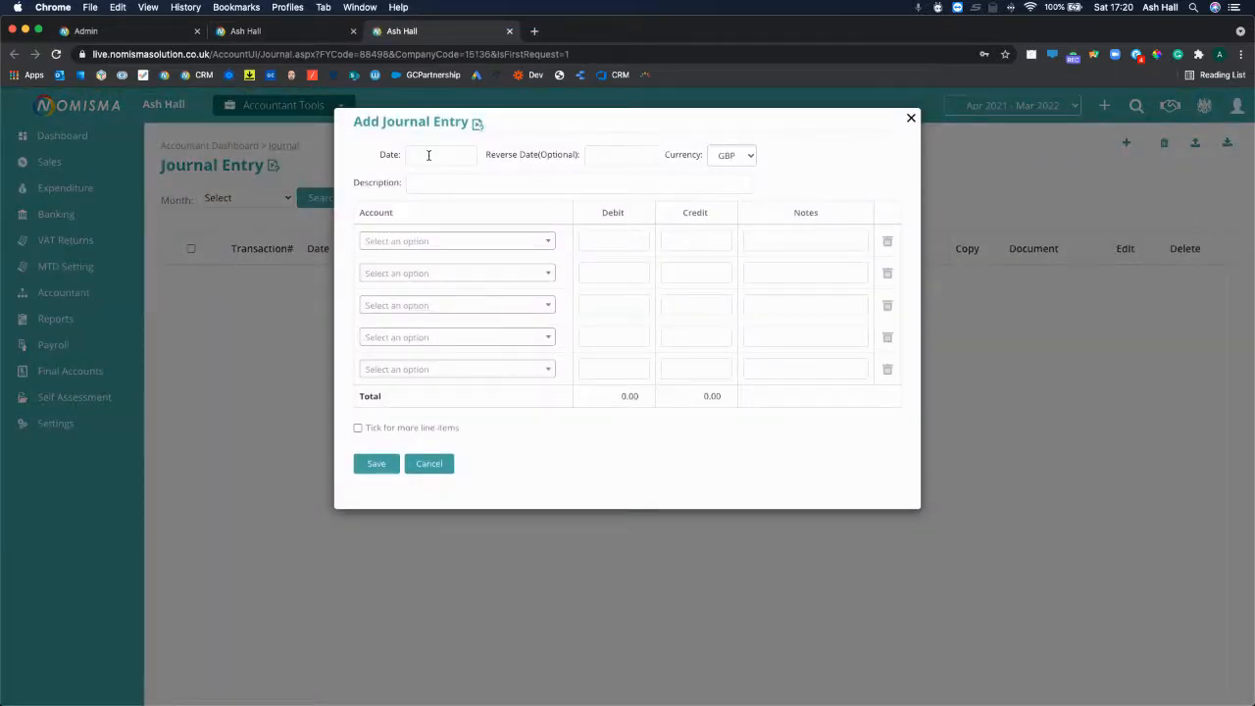
{"action": "left_click", "coordinate": [429, 155]}
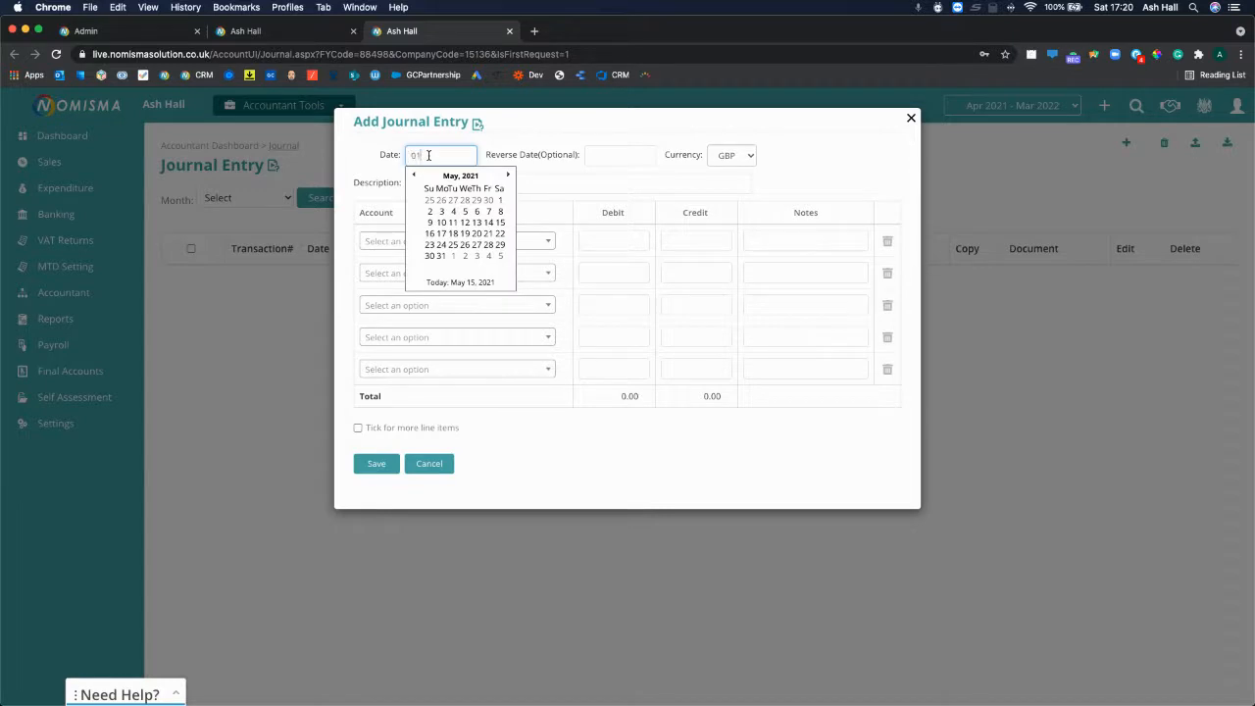
{"action": "key", "text": "Tab"}
{"action": "left_click", "coordinate": [480, 183]}
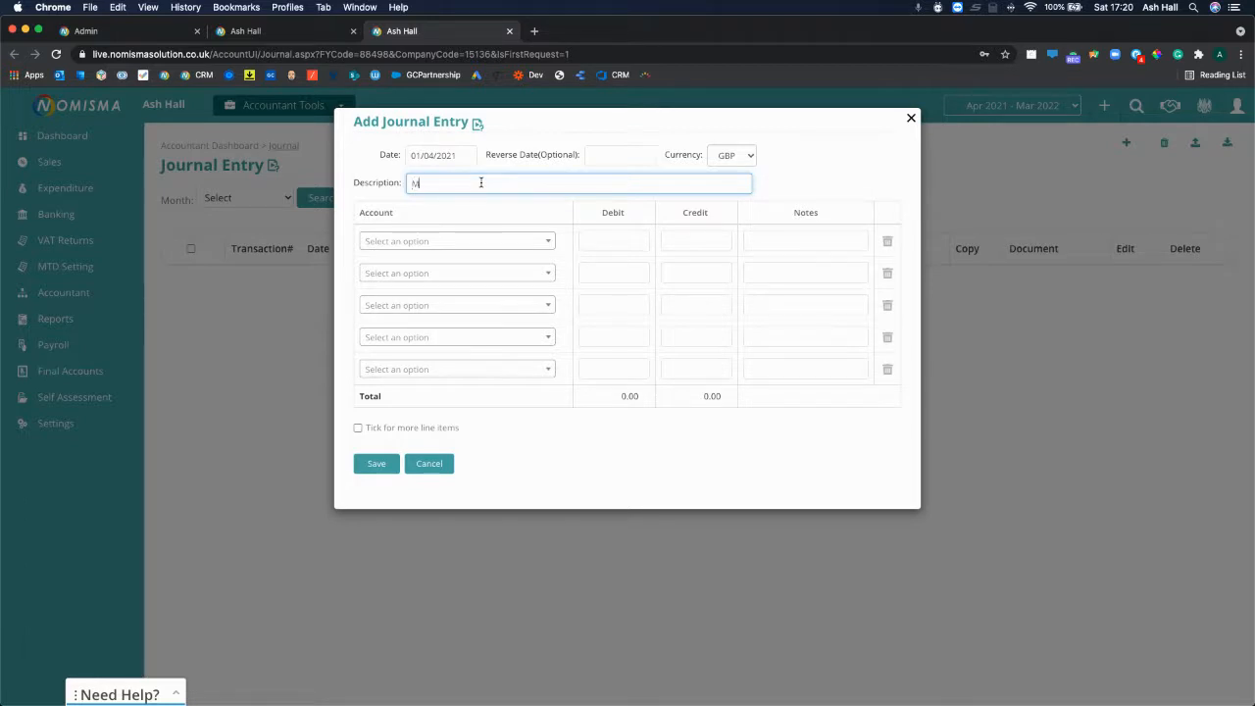
Step: Assign the journal's first line to account 2060 - Tesla and its second line to 2040 - Hire purchase
{"action": "left_click", "coordinate": [462, 246]}
{"action": "type", "text": "tesla"}
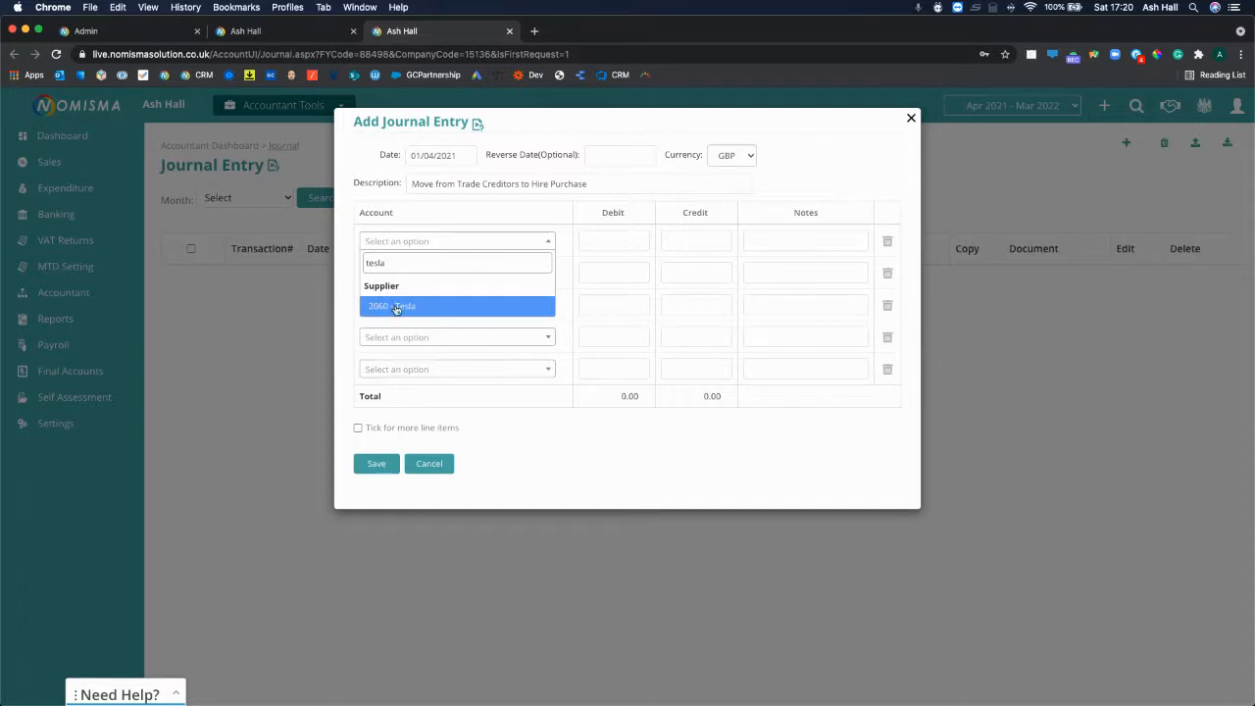
{"action": "left_click", "coordinate": [396, 309]}
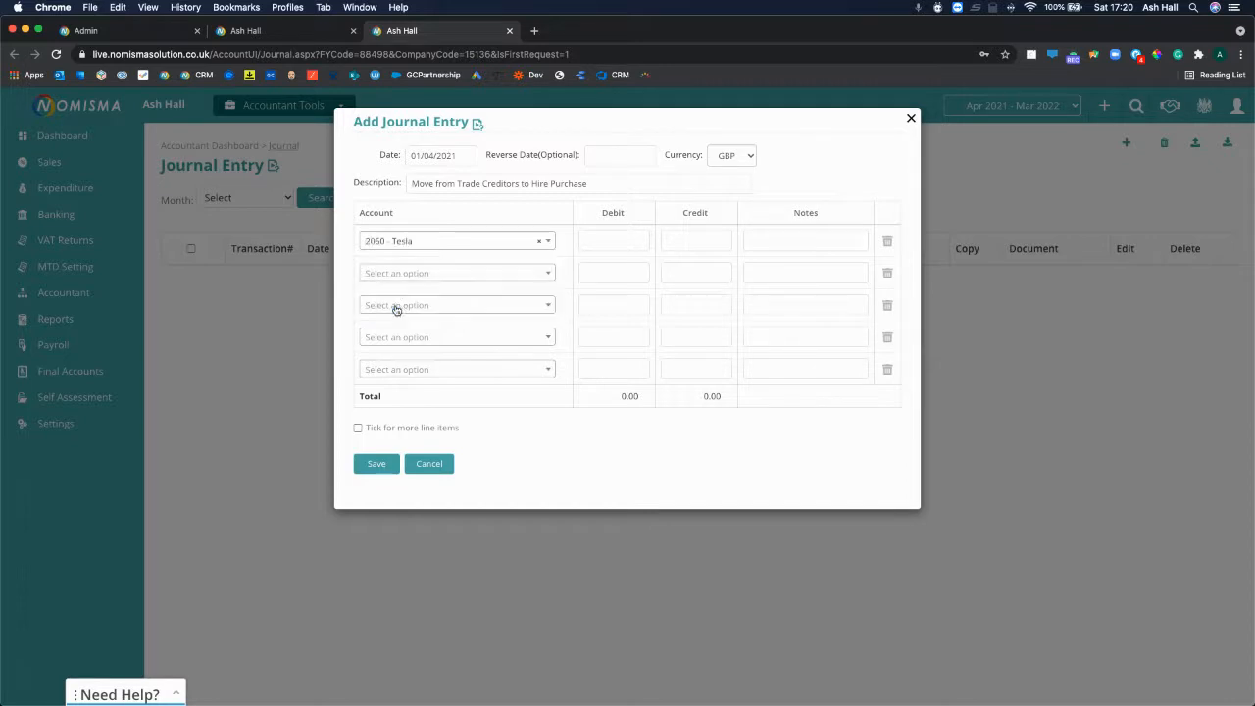
{"action": "left_click", "coordinate": [419, 272]}
{"action": "type", "text": "hire pur"}
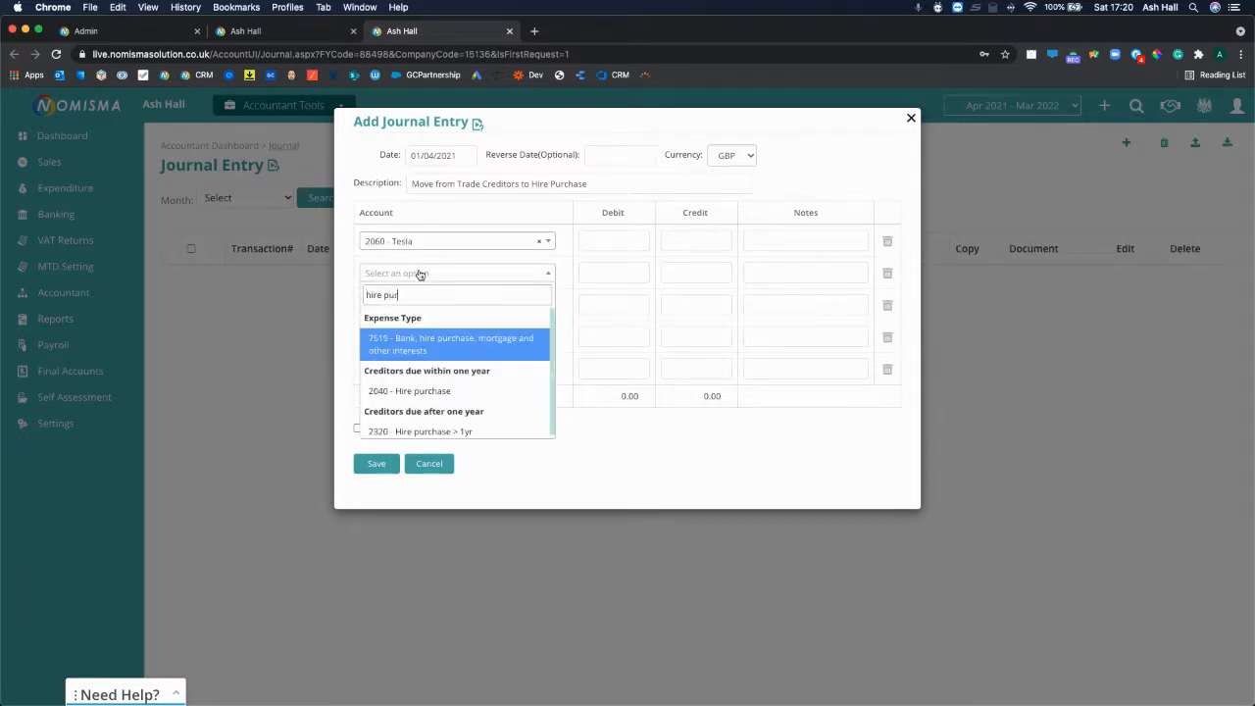
{"action": "type", "text": "chase"}
{"action": "left_click", "coordinate": [439, 391]}
Step: Credit Hire purchase 40000 and debit Tesla 40000, and save the journal entry
{"action": "left_click", "coordinate": [688, 274]}
{"action": "type", "text": "40000"}
{"action": "double_click", "coordinate": [696, 278]}
{"action": "left_click", "coordinate": [626, 241]}
{"action": "type", "text": "40000"}
{"action": "left_click", "coordinate": [377, 463]}
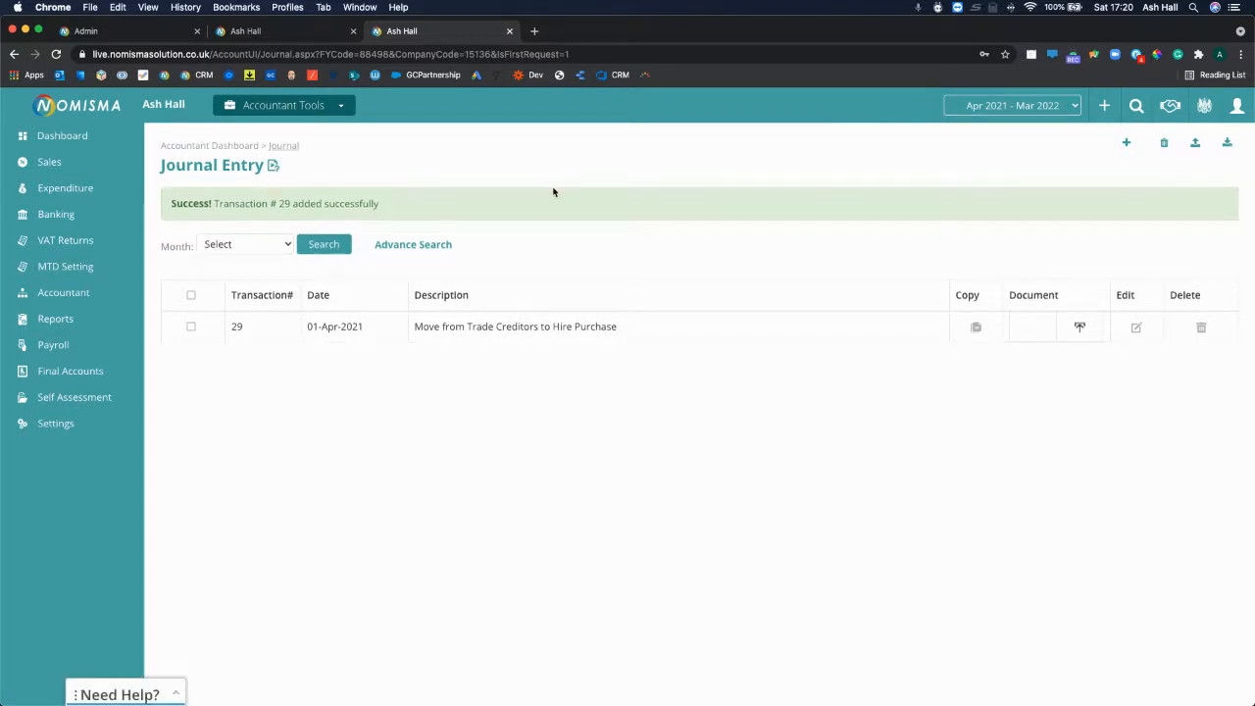
Step: Close the journal page and check the Tesla bill's amount due on the Expenditure Dashboard
{"action": "left_click", "coordinate": [107, 192]}
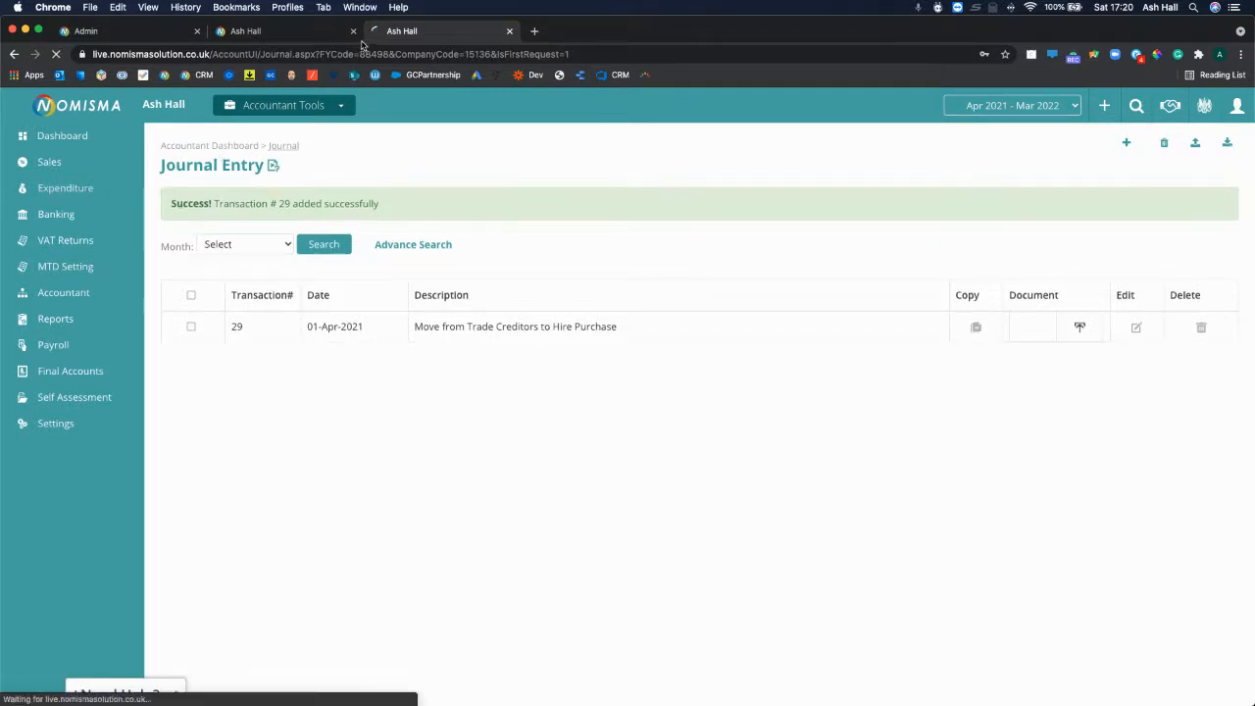
{"action": "left_click", "coordinate": [355, 32]}
{"action": "left_click_drag", "start_coordinate": [1090, 415], "coordinate": [1048, 413]}
{"action": "left_click", "coordinate": [1069, 513]}
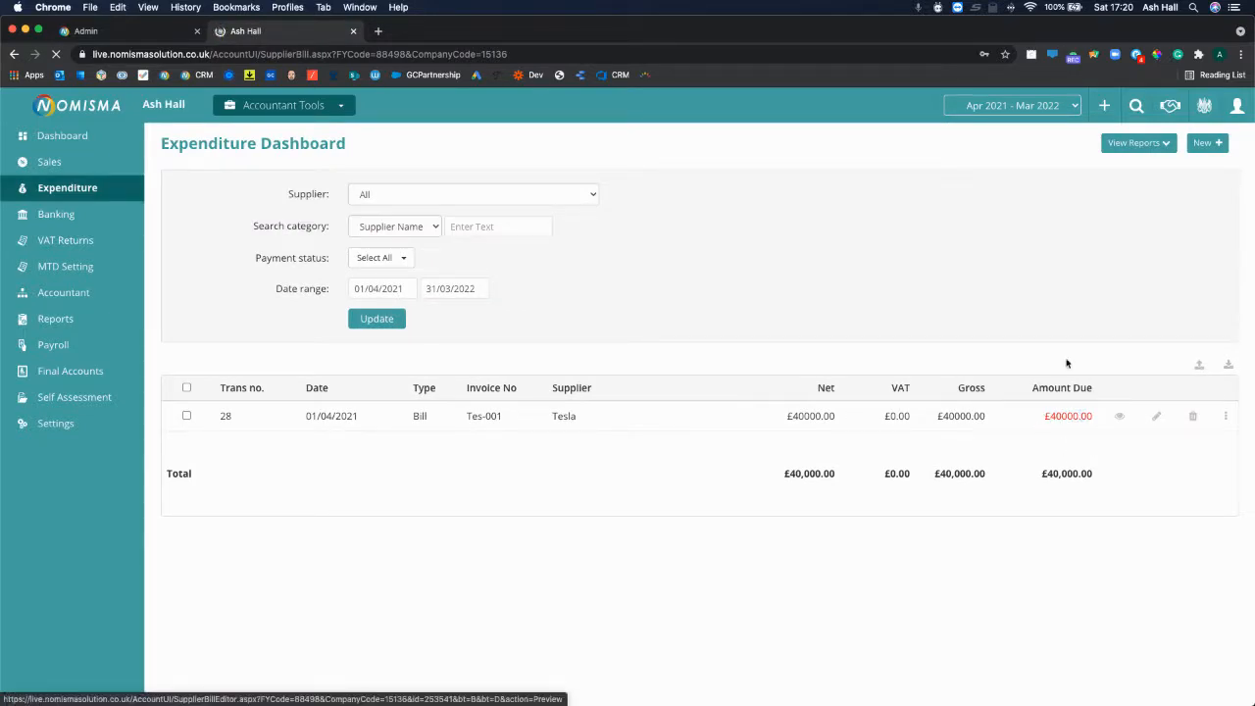
Step: Open the supplier account reconciliation for Tesla and reconcile bill Tes-001 with the hire purchase journal entry
{"action": "left_click", "coordinate": [1206, 143]}
{"action": "left_click", "coordinate": [1142, 434]}
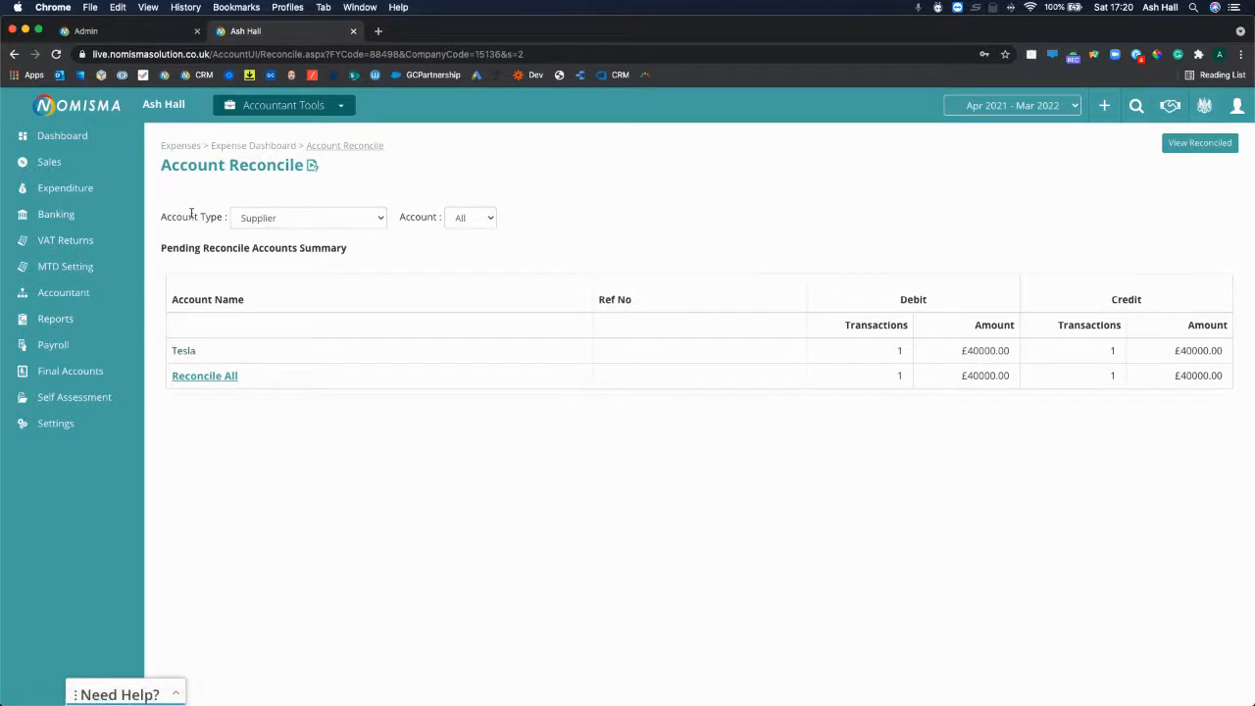
{"action": "left_click_drag", "start_coordinate": [191, 213], "coordinate": [217, 179]}
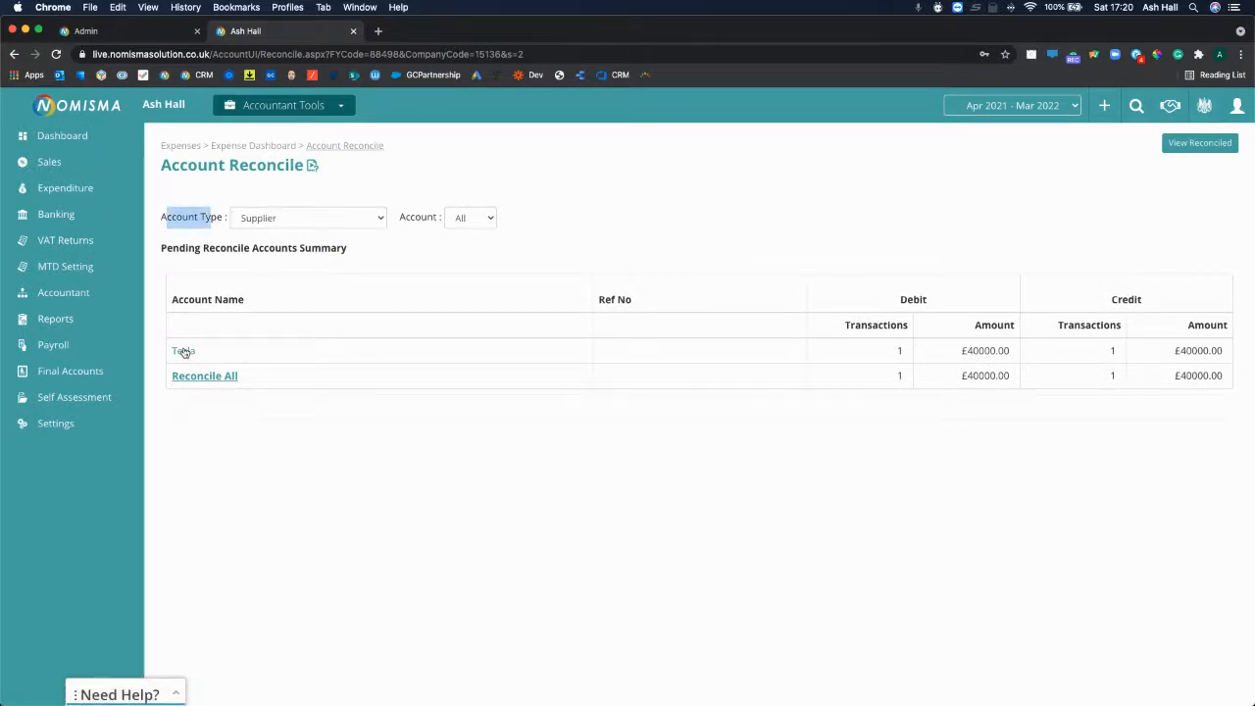
{"action": "left_click", "coordinate": [1006, 351]}
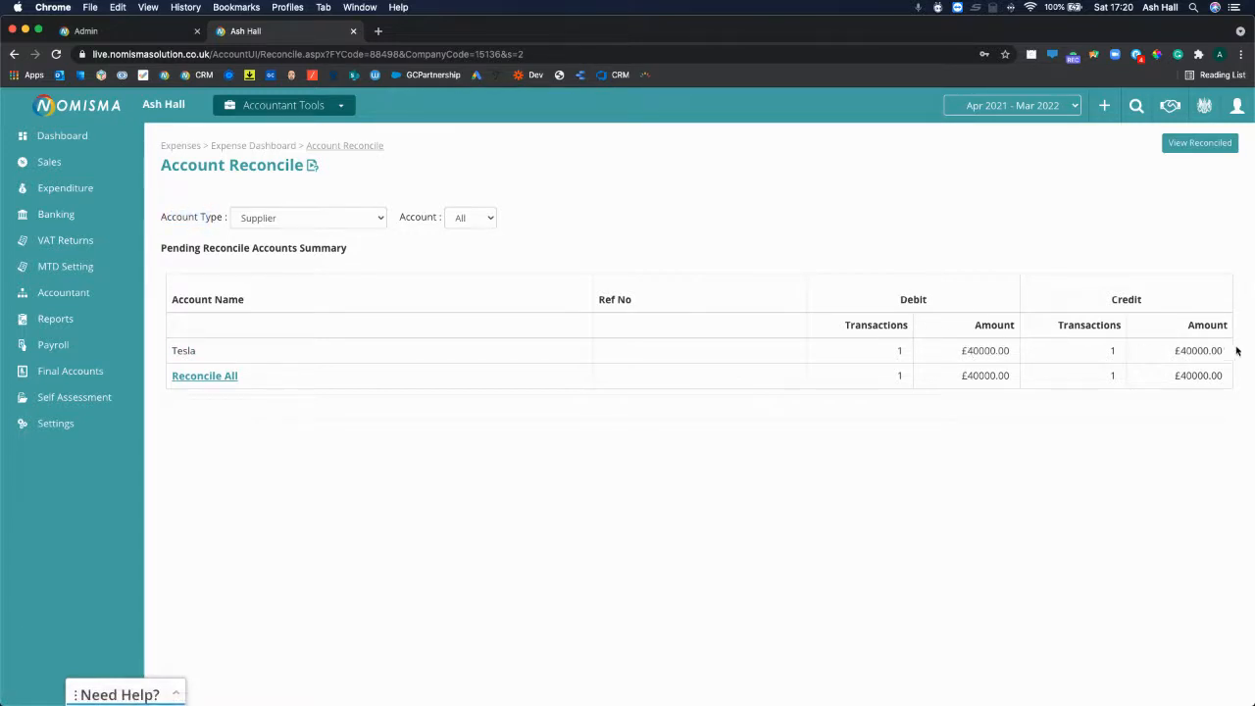
{"action": "left_click", "coordinate": [183, 352]}
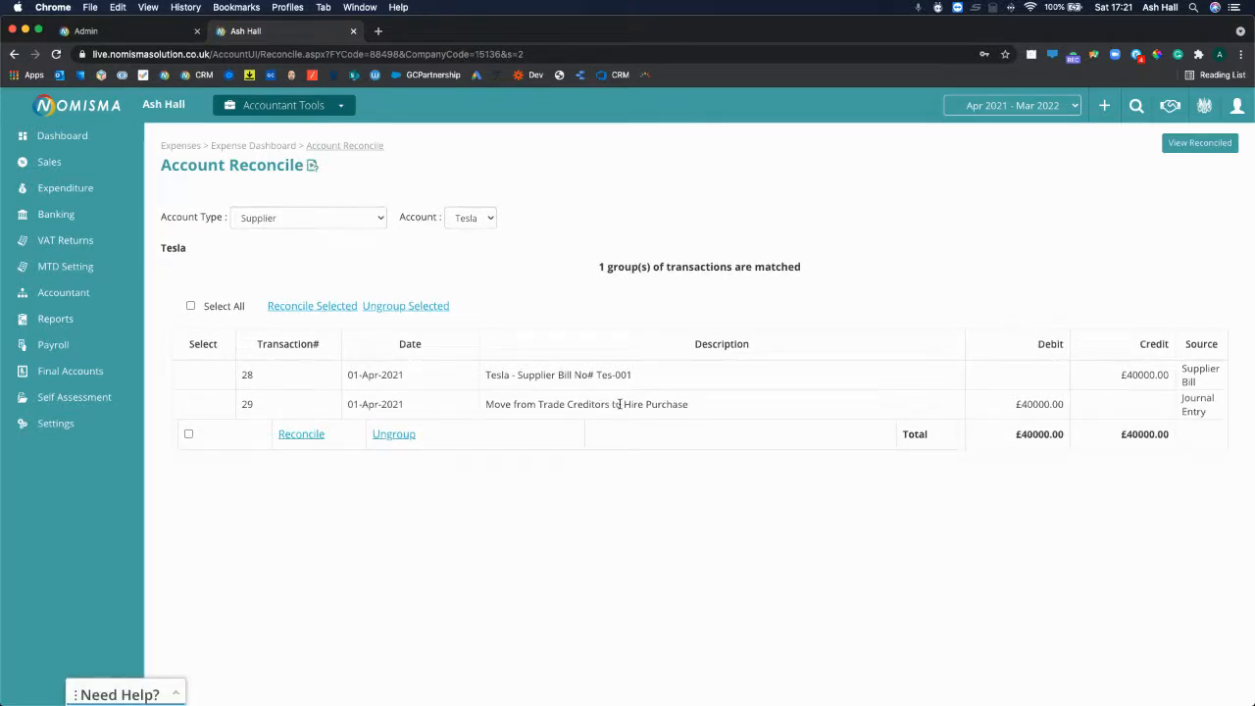
{"action": "left_click", "coordinate": [293, 434]}
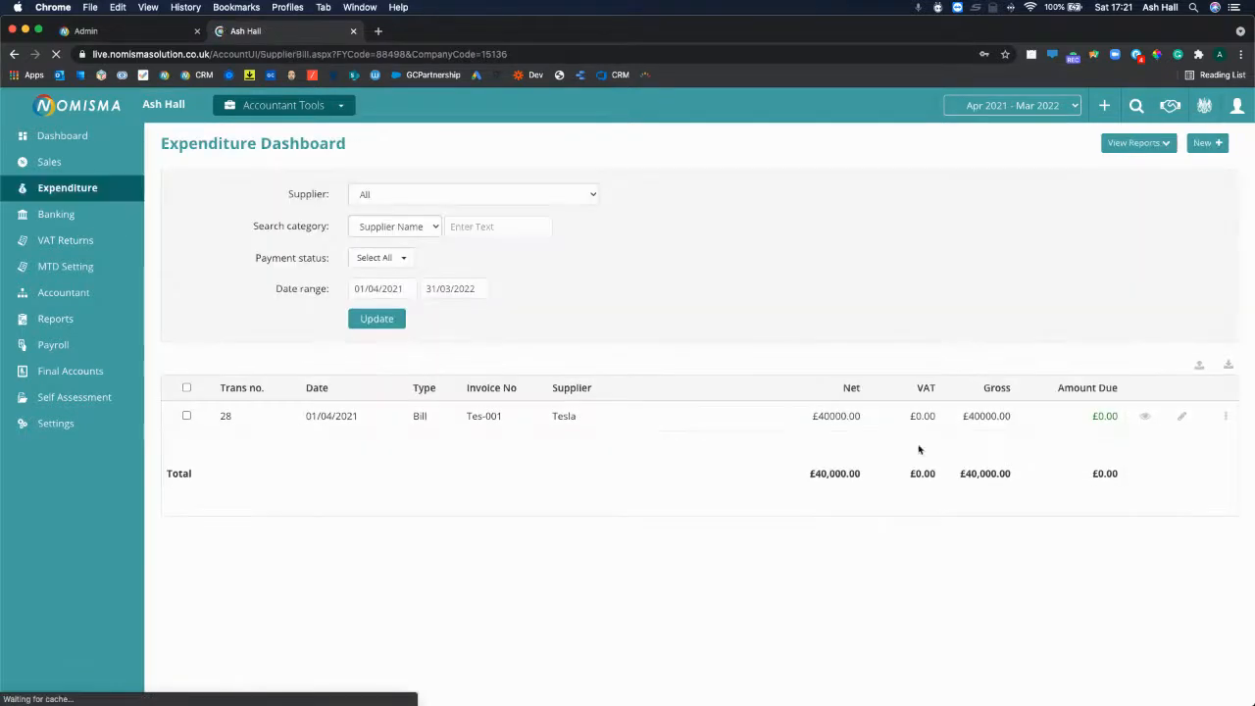
Step: Check the Tesla bill's amount due, and review the commercial vehicles and hire purchase balances in the Trial Balance Report
{"action": "left_click_drag", "start_coordinate": [1096, 416], "coordinate": [1118, 416]}
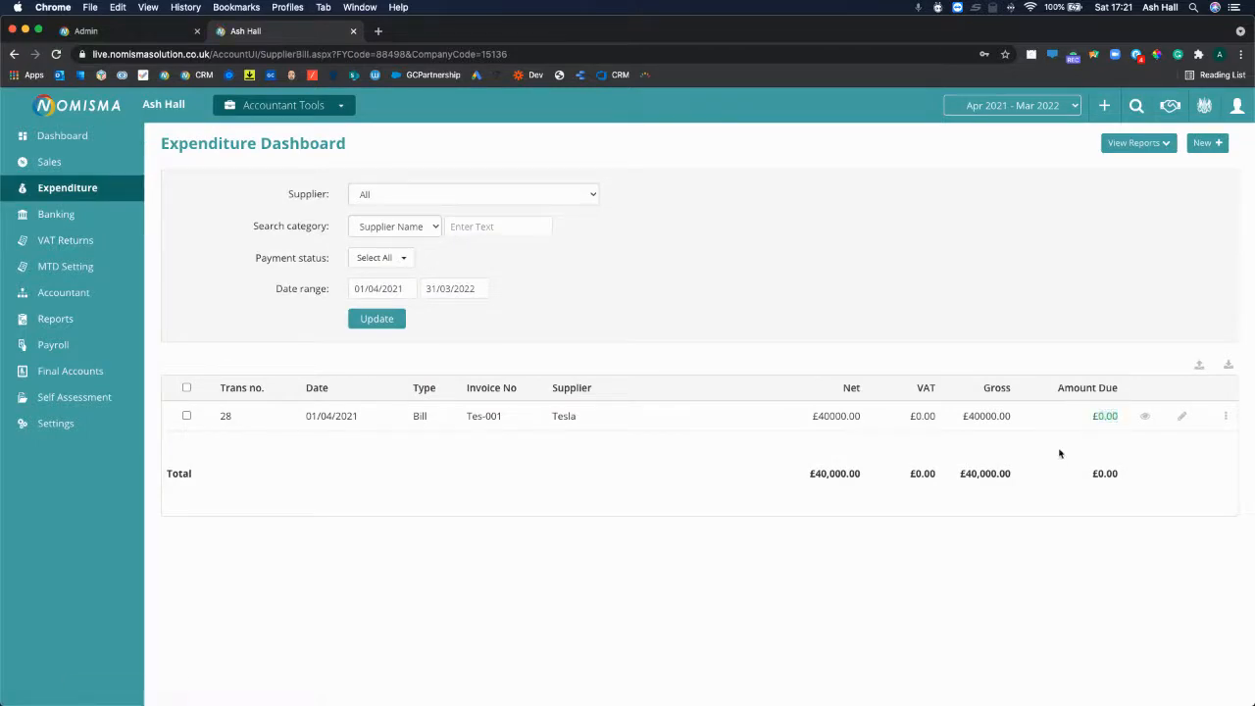
{"action": "left_click", "coordinate": [60, 319]}
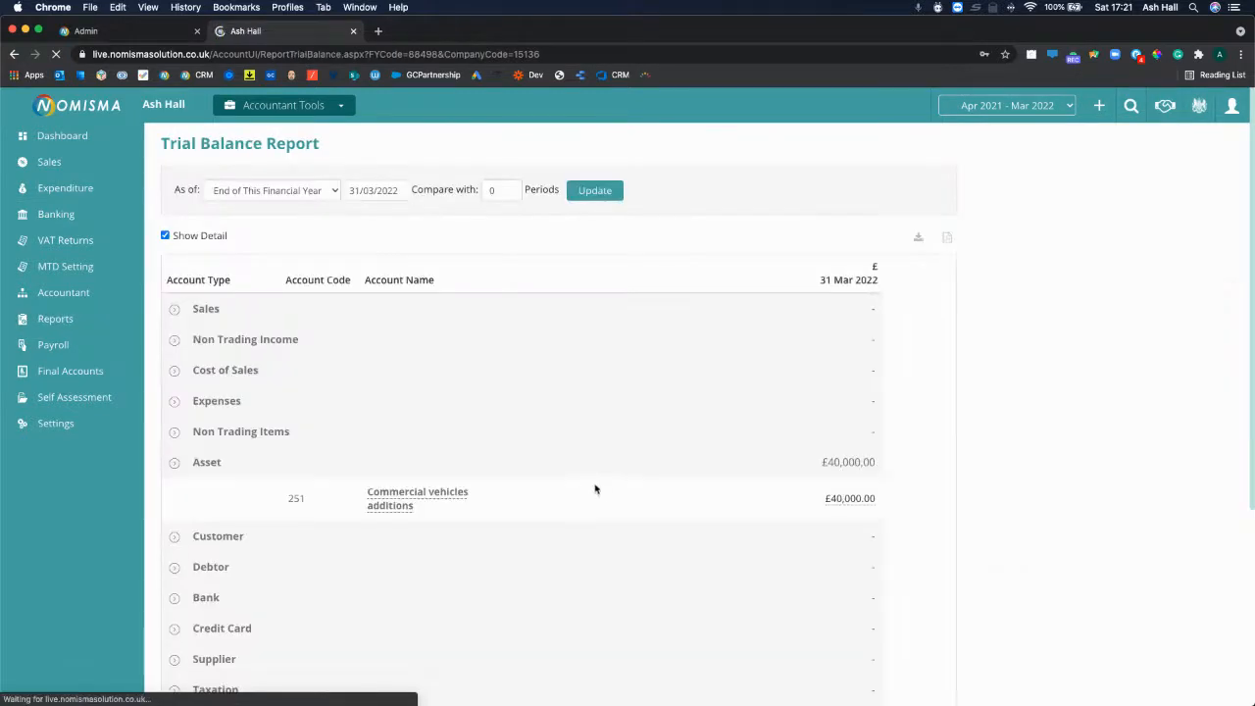
{"action": "scroll", "coordinate": [595, 489], "scroll_direction": "down", "scroll_amount": 3}
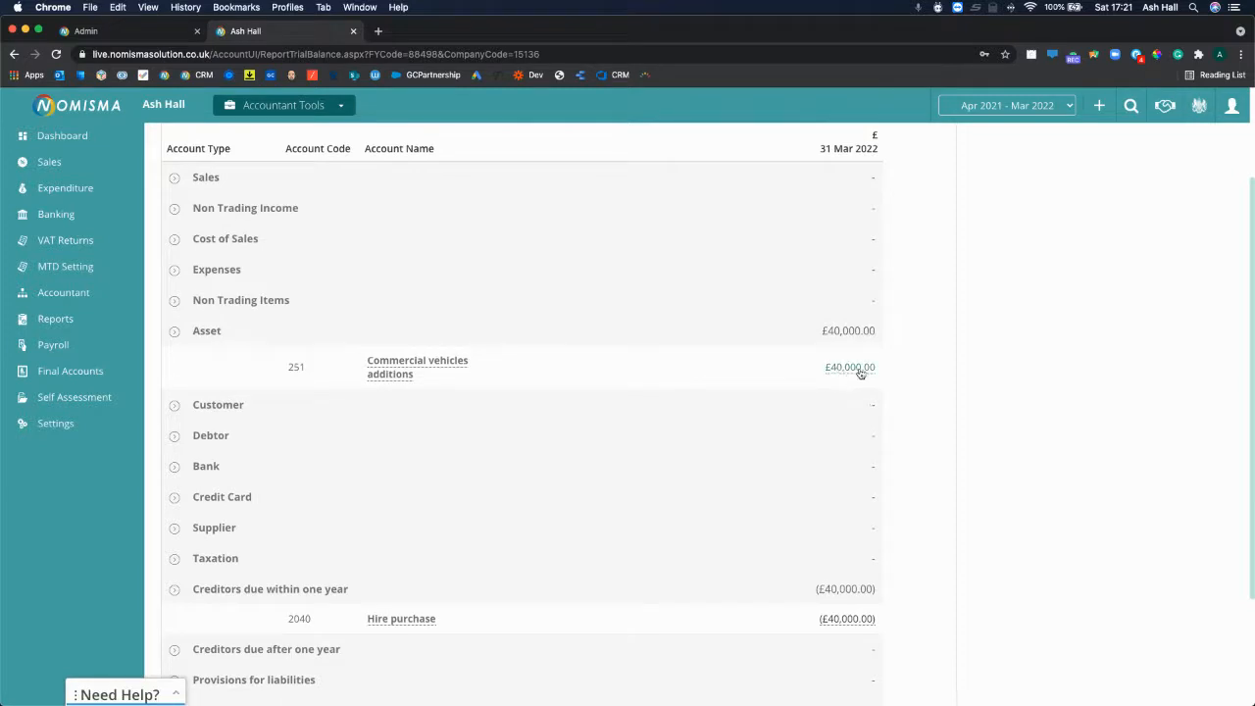
{"action": "scroll", "coordinate": [472, 436], "scroll_direction": "down", "scroll_amount": 3}
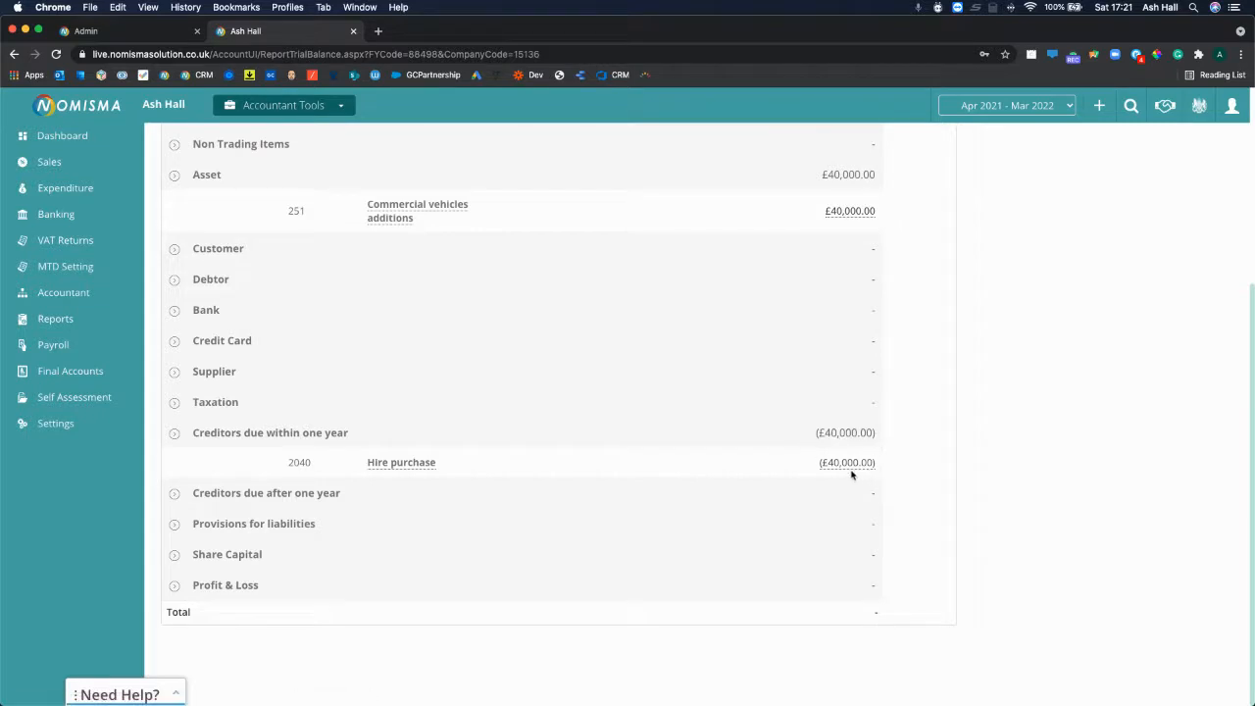
{"action": "scroll", "coordinate": [568, 443], "scroll_direction": "up", "scroll_amount": 4}
{"action": "scroll", "coordinate": [565, 445], "scroll_direction": "down", "scroll_amount": 4}
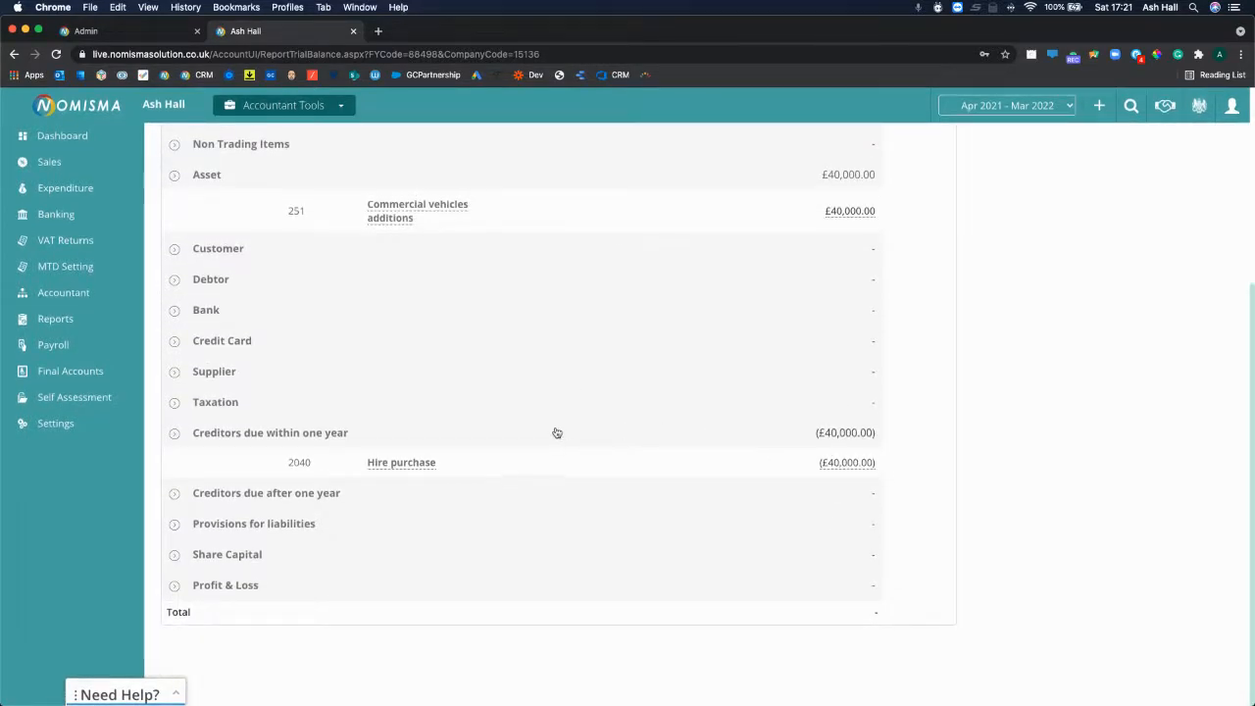
Step: Start new bank transactions for the Default Bank and date the first two lines 07/04/2021 and 14/04/2021
{"action": "left_click", "coordinate": [86, 217]}
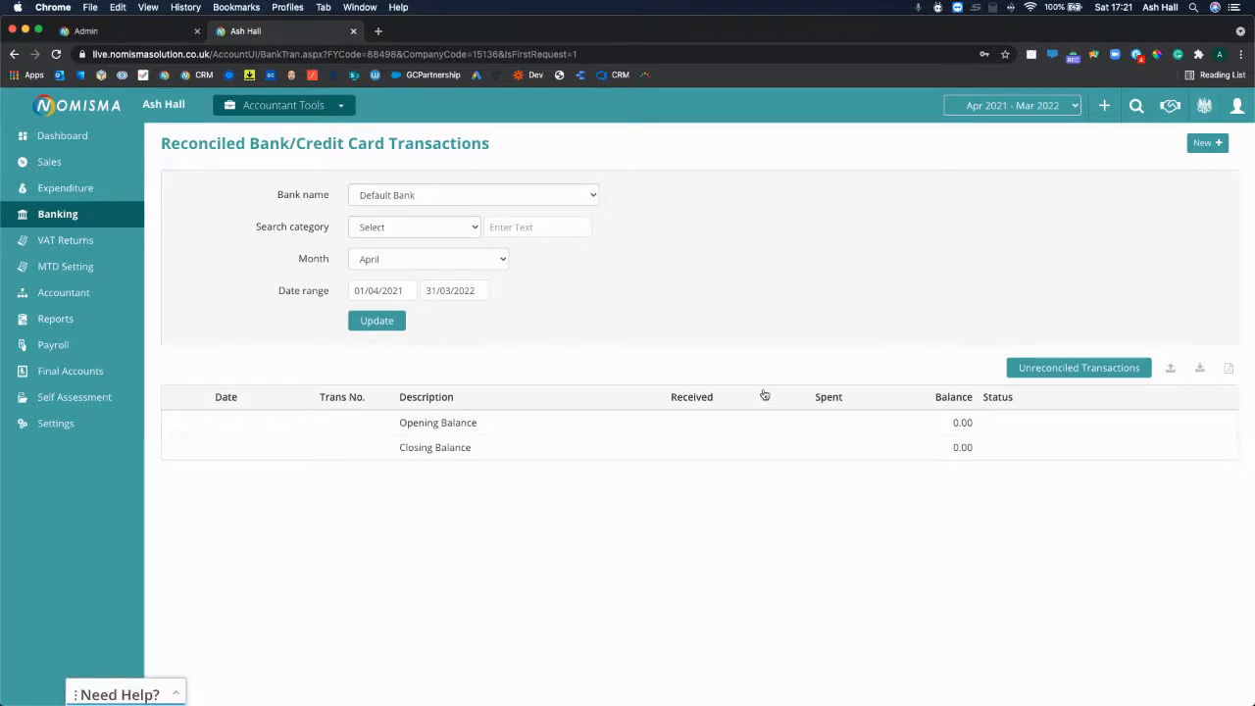
{"action": "left_click", "coordinate": [1205, 143]}
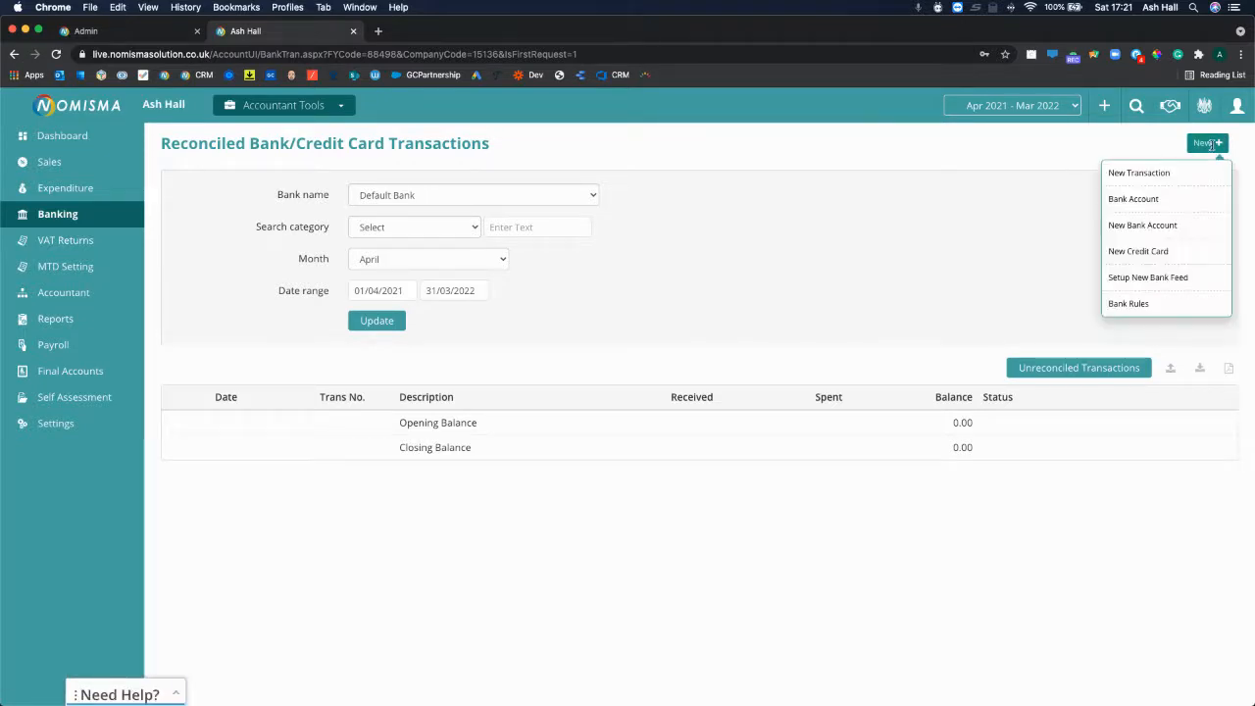
{"action": "left_click", "coordinate": [1167, 175]}
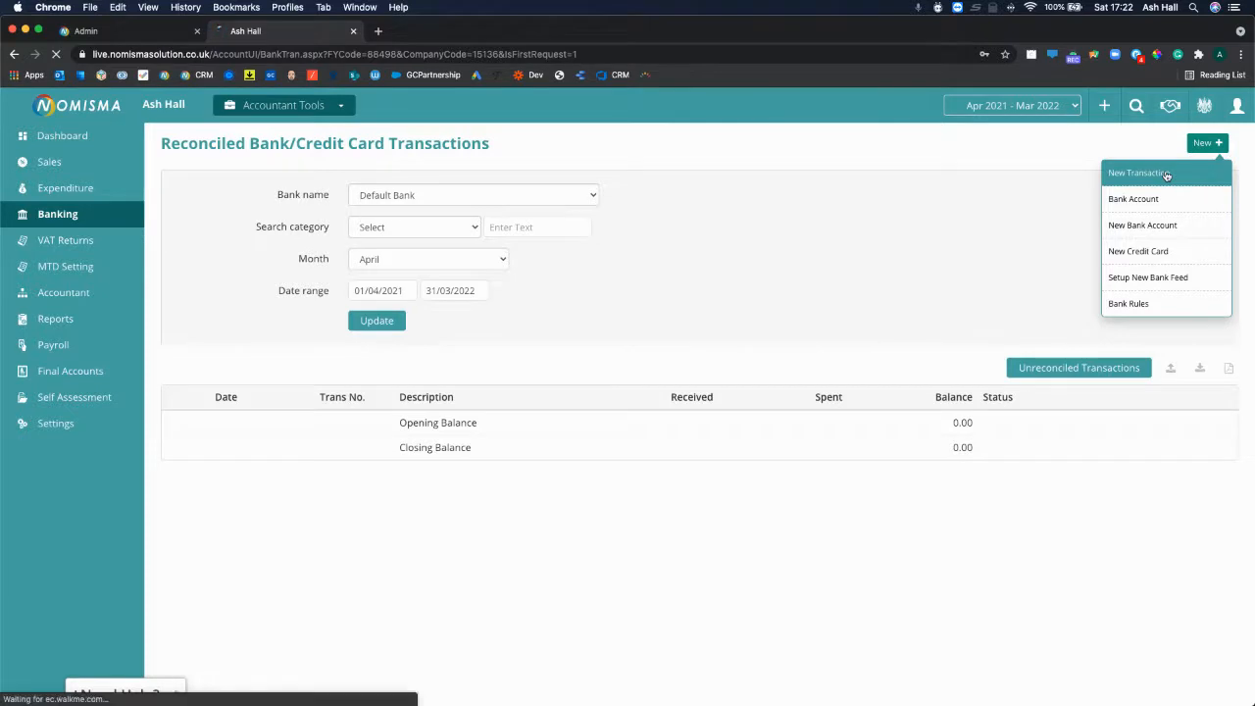
{"action": "left_click", "coordinate": [190, 269]}
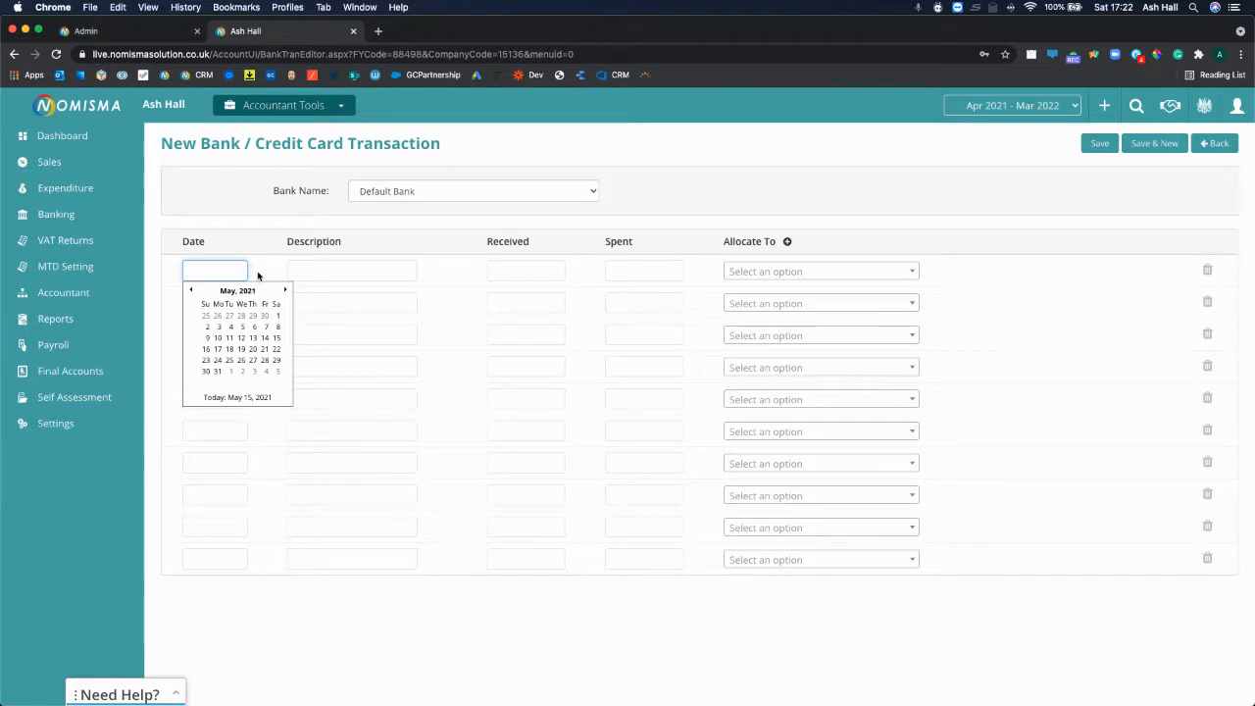
{"action": "type", "text": "07/04/2021"}
{"action": "left_click", "coordinate": [229, 303]}
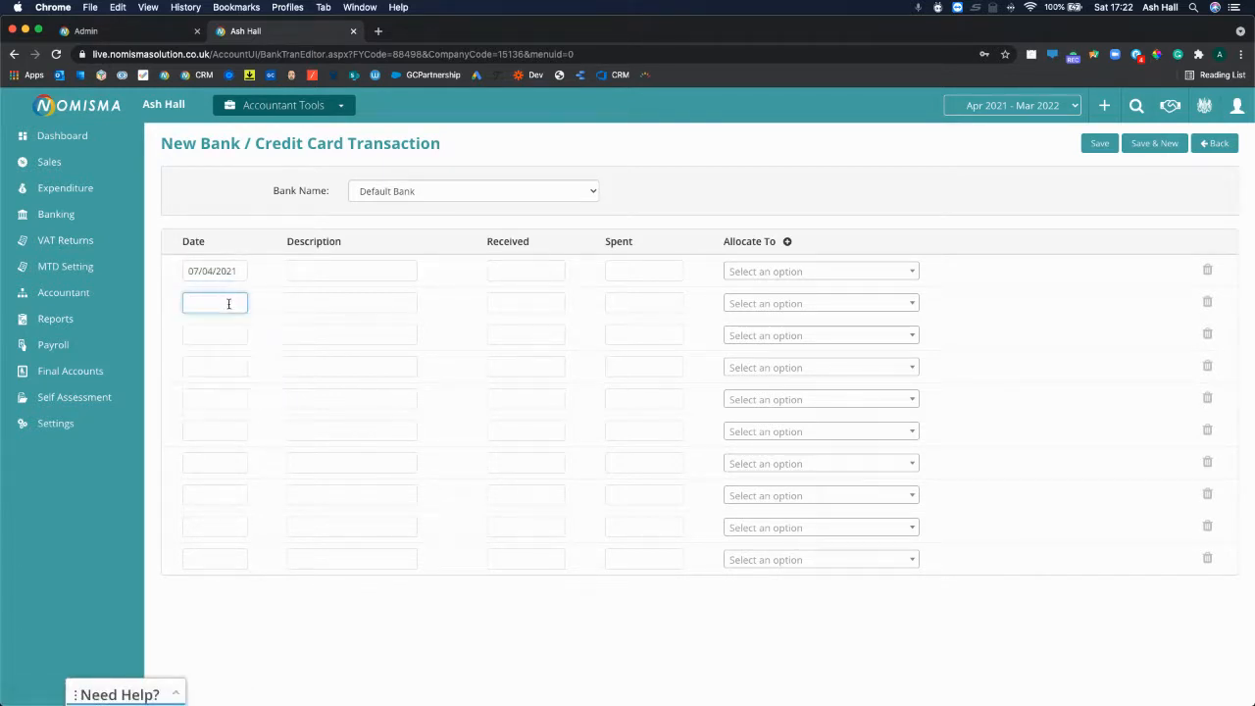
{"action": "type", "text": "14/04/2021"}
Step: Describe both dated bank transaction lines as Repayment
{"action": "left_click", "coordinate": [350, 272]}
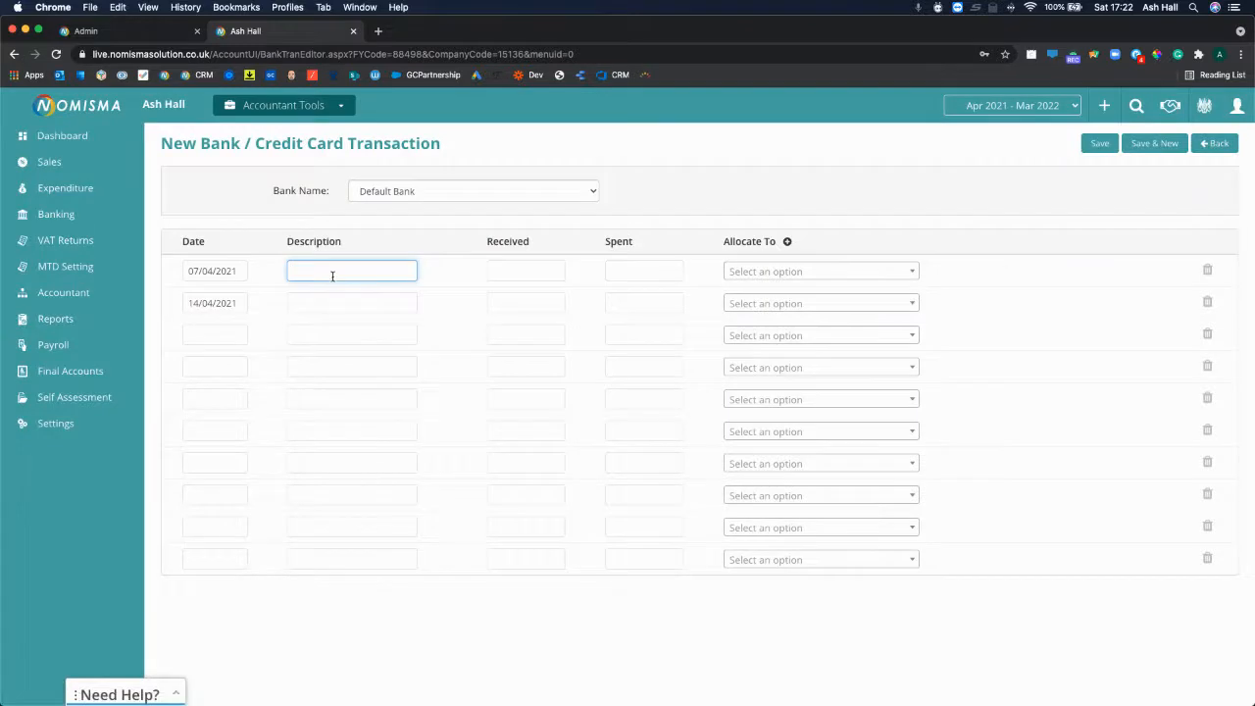
{"action": "type", "text": "Repayment"}
{"action": "left_click", "coordinate": [321, 302]}
{"action": "type", "text": "Repayment"}
Step: Enter 4500 as the amount spent on each of the two repayment lines
{"action": "left_click", "coordinate": [652, 271]}
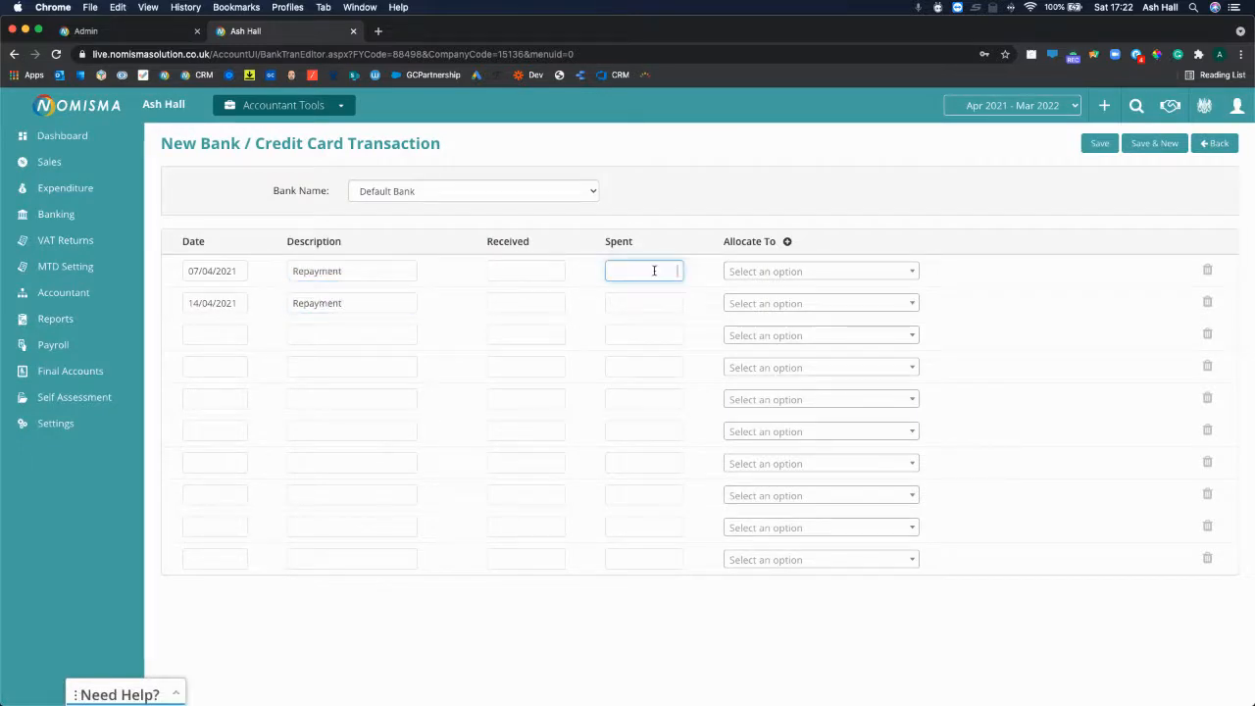
{"action": "type", "text": "4500"}
{"action": "double_click", "coordinate": [657, 271]}
{"action": "left_click", "coordinate": [634, 260]}
{"action": "left_click", "coordinate": [613, 272]}
{"action": "left_click", "coordinate": [620, 304]}
{"action": "type", "text": "4500"}
{"action": "left_click", "coordinate": [723, 324]}
{"action": "left_click", "coordinate": [624, 308]}
Step: Allocate both repayment lines to account 2040 - Hire purchase
{"action": "left_click", "coordinate": [769, 276]}
{"action": "type", "text": "hire purchase"}
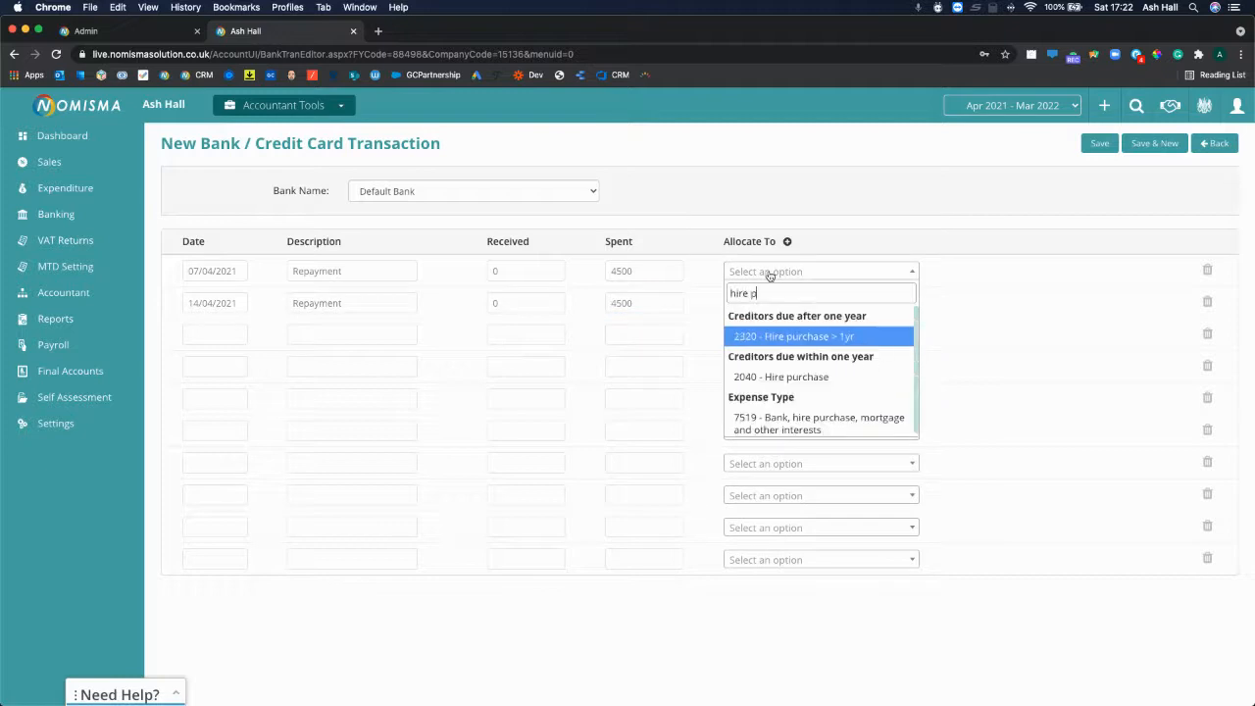
{"action": "left_click", "coordinate": [770, 378]}
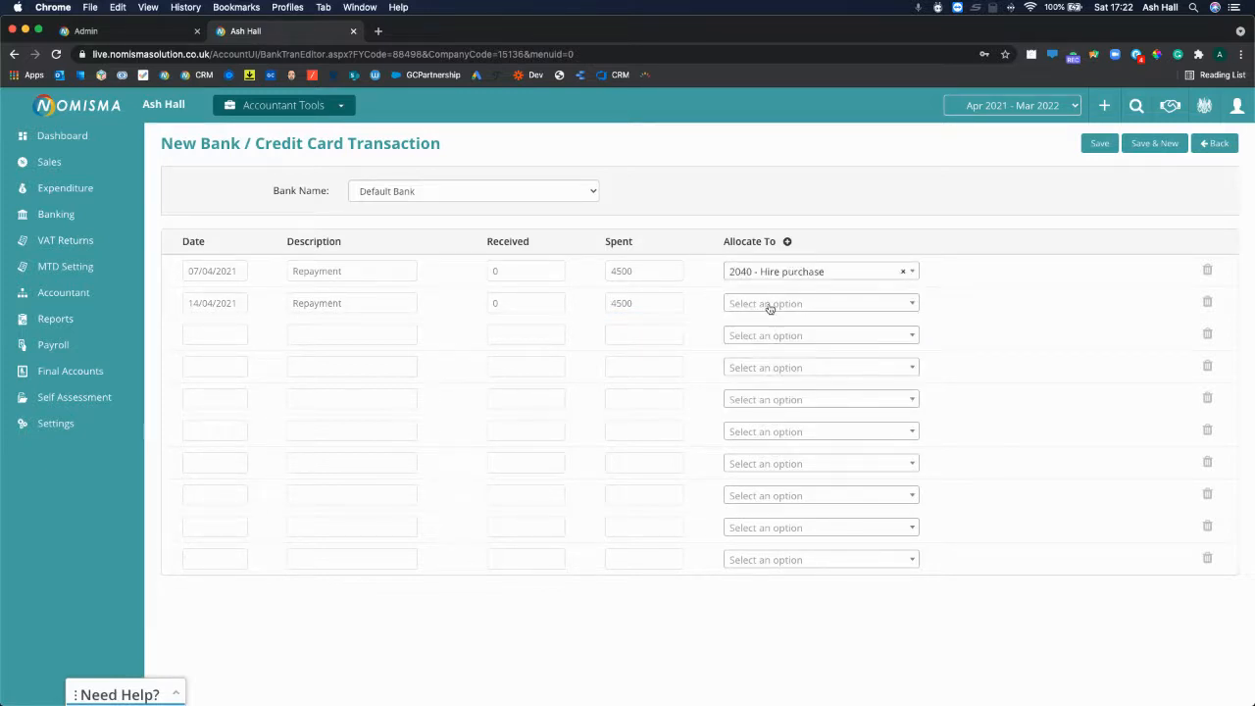
{"action": "left_click", "coordinate": [769, 306]}
{"action": "type", "text": "2040"}
{"action": "left_click", "coordinate": [804, 371]}
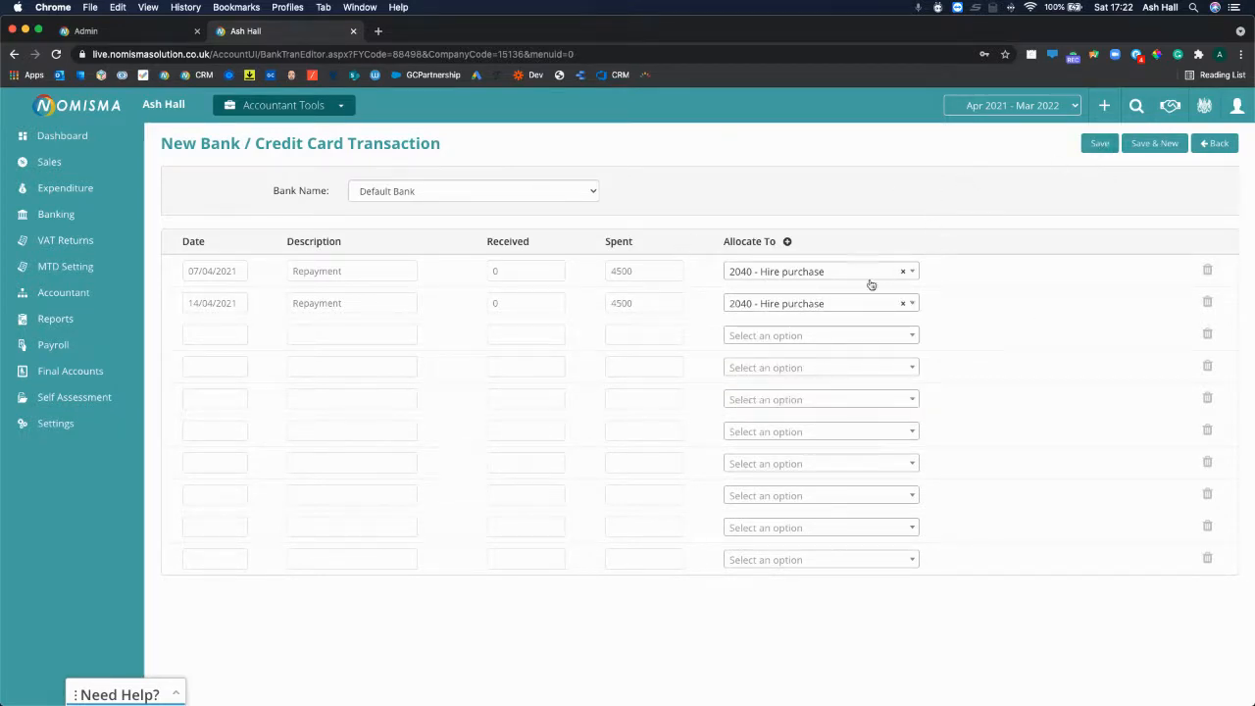
Step: Add a third line dated 21/04/2021, described as Repayment with 4500 spent and no allocation, and save the bank transactions
{"action": "left_click", "coordinate": [201, 334]}
{"action": "type", "text": "21/04/2021"}
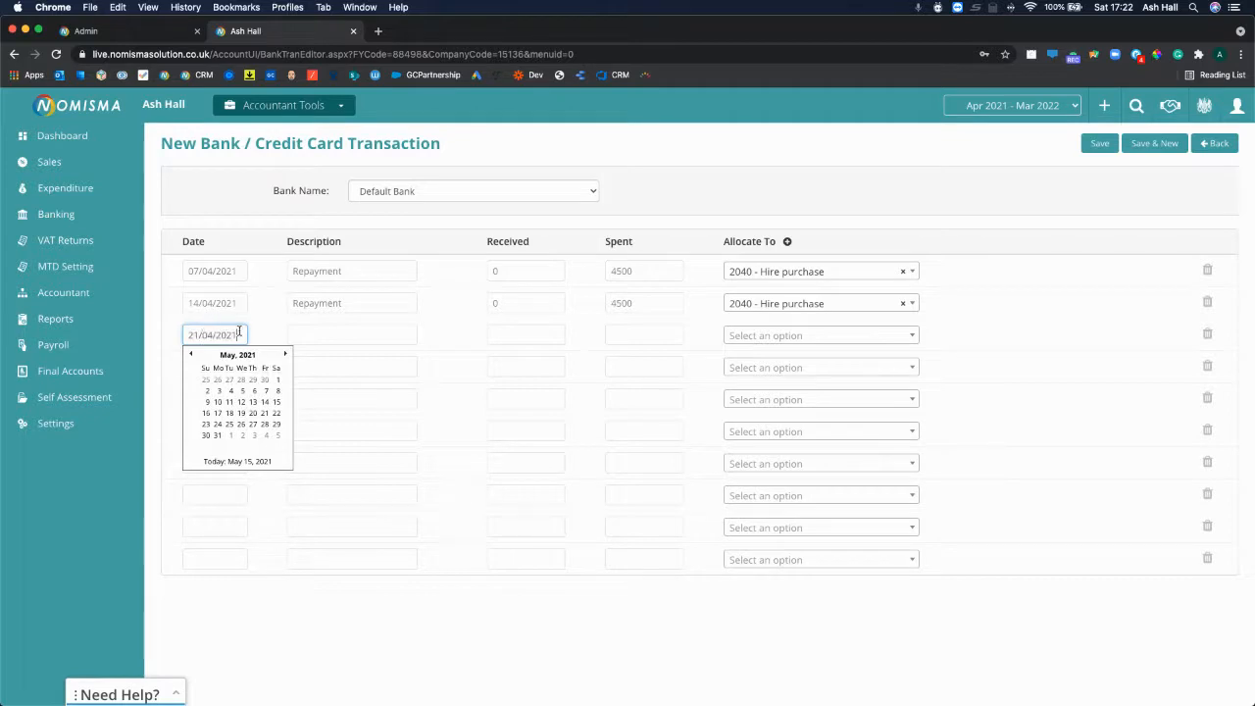
{"action": "left_click", "coordinate": [336, 338]}
{"action": "type", "text": "Repayment"}
{"action": "key", "text": "Tab"}
{"action": "left_click", "coordinate": [622, 334]}
{"action": "type", "text": "4500"}
{"action": "left_click", "coordinate": [717, 378]}
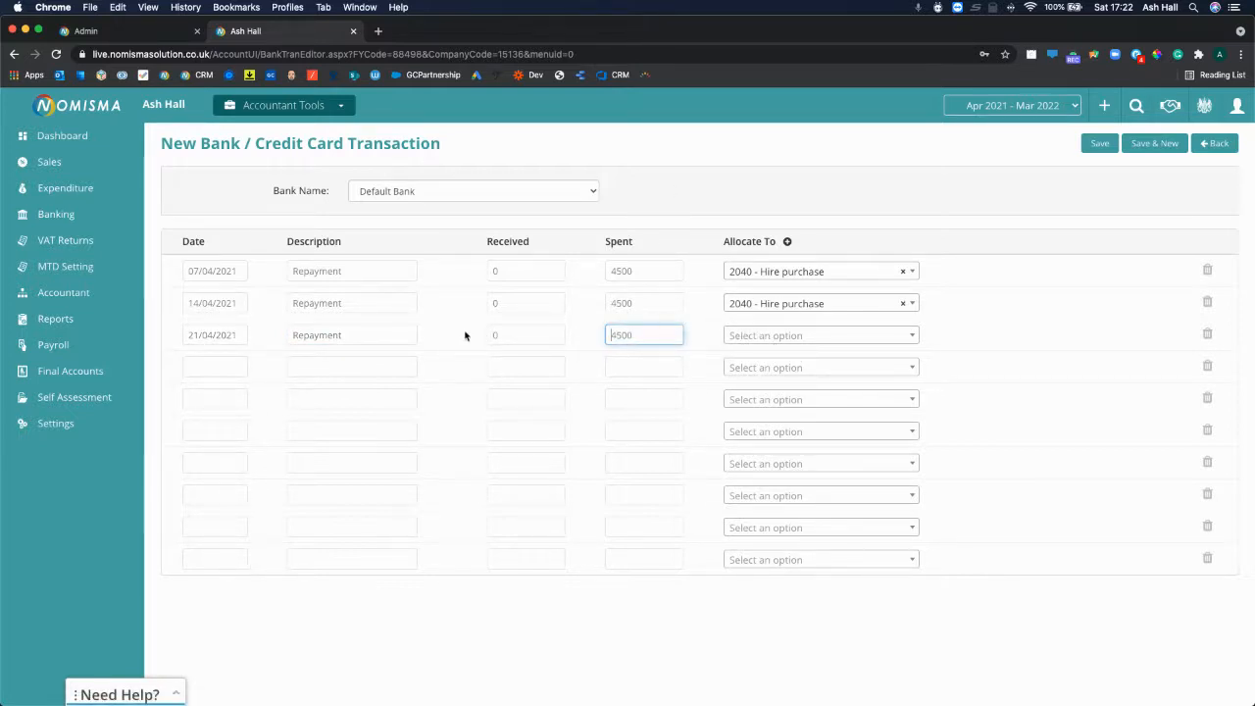
{"action": "left_click", "coordinate": [1093, 144]}
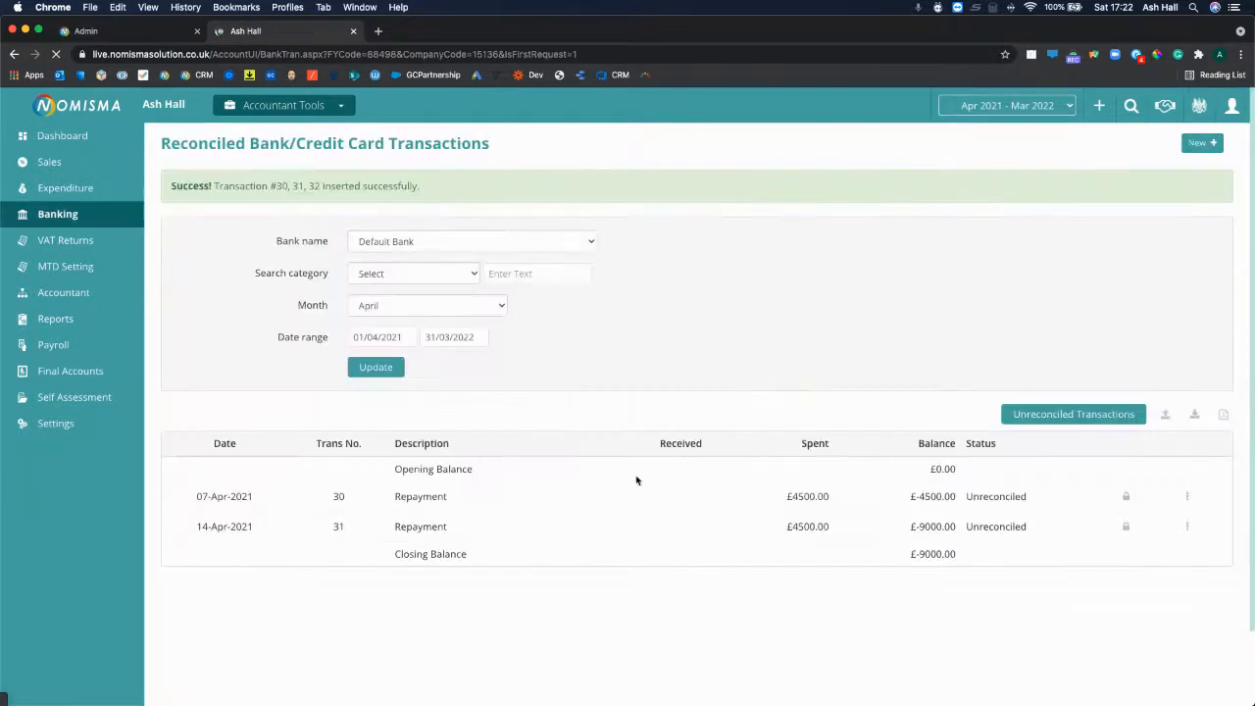
Step: From the unreconciled transactions, start a bank rule that allocates transactions described as Repayment to account 2040 - Hire purchase
{"action": "left_click", "coordinate": [1036, 422]}
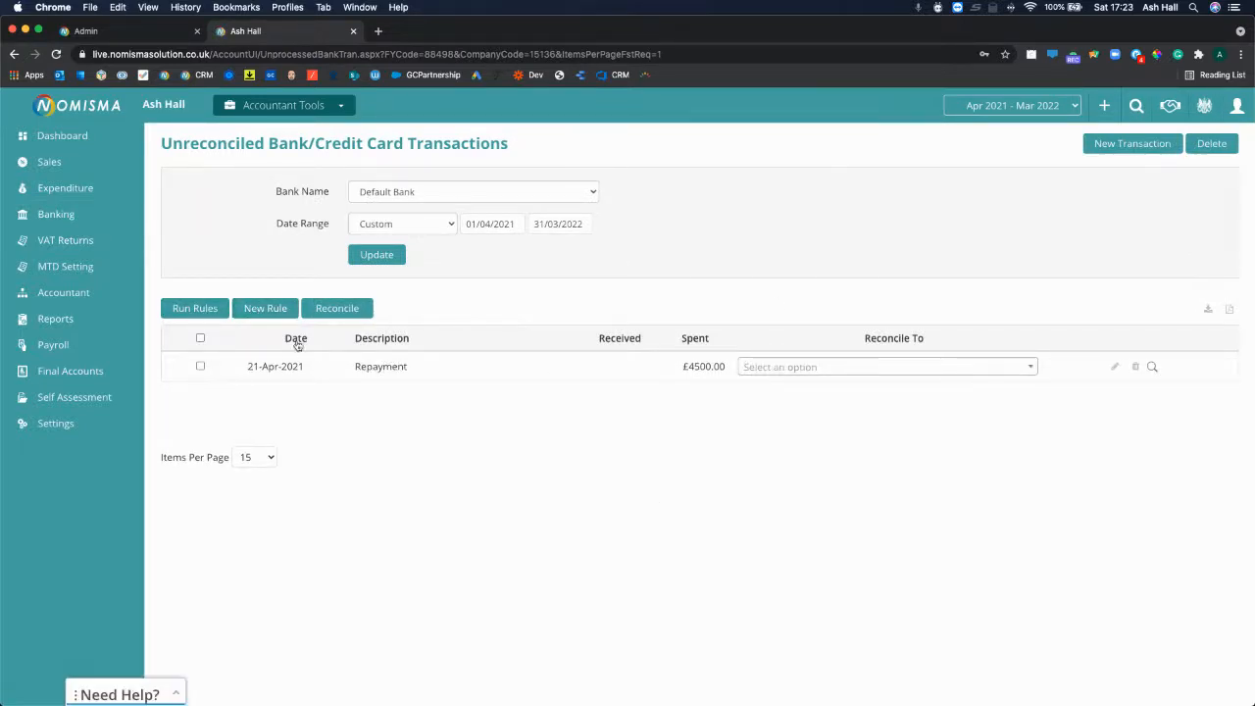
{"action": "left_click", "coordinate": [265, 308]}
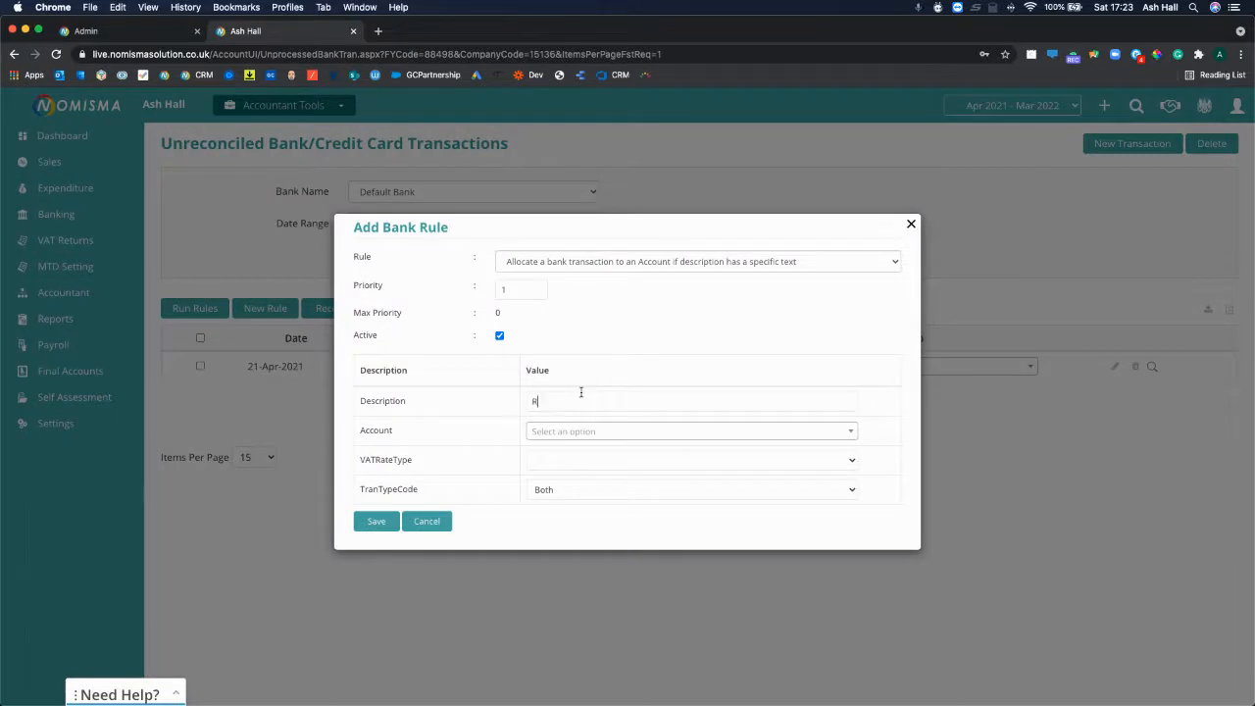
{"action": "left_click", "coordinate": [572, 431]}
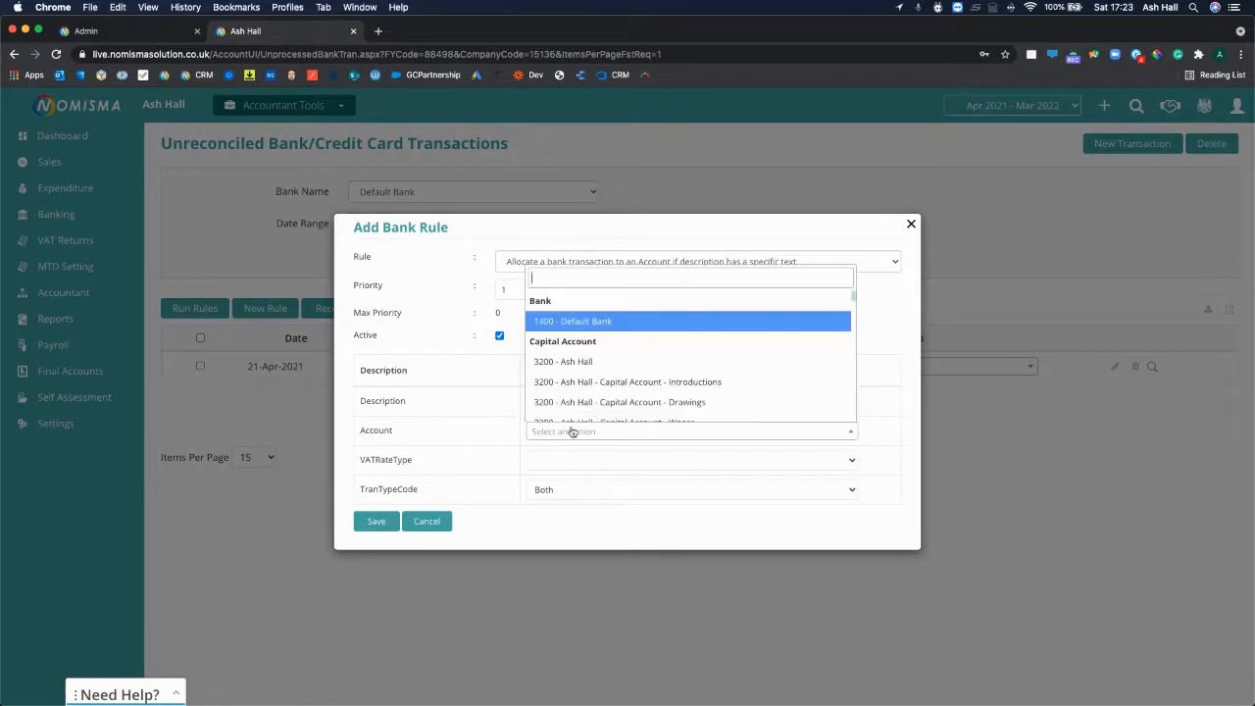
{"action": "type", "text": "hire purchase"}
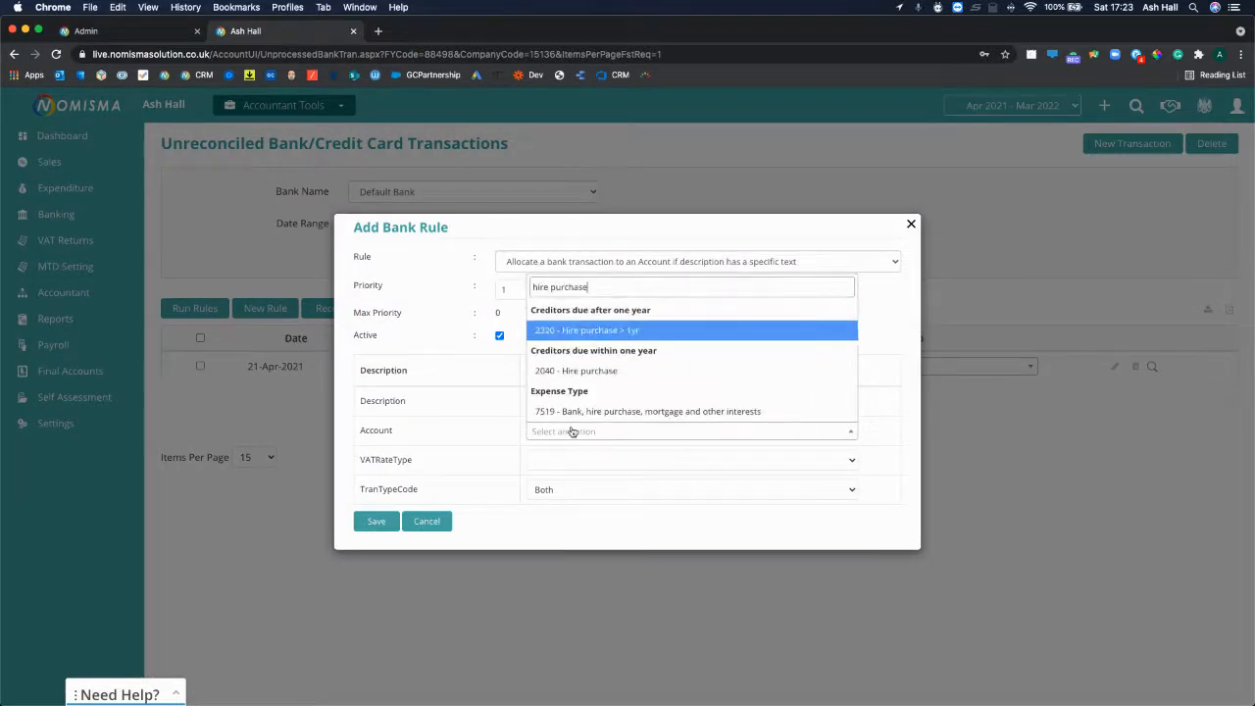
{"action": "left_click", "coordinate": [613, 371]}
Step: Set the bank rule's VAT rate type to No VAT, check its transaction type options, and save the rule
{"action": "left_click", "coordinate": [557, 454]}
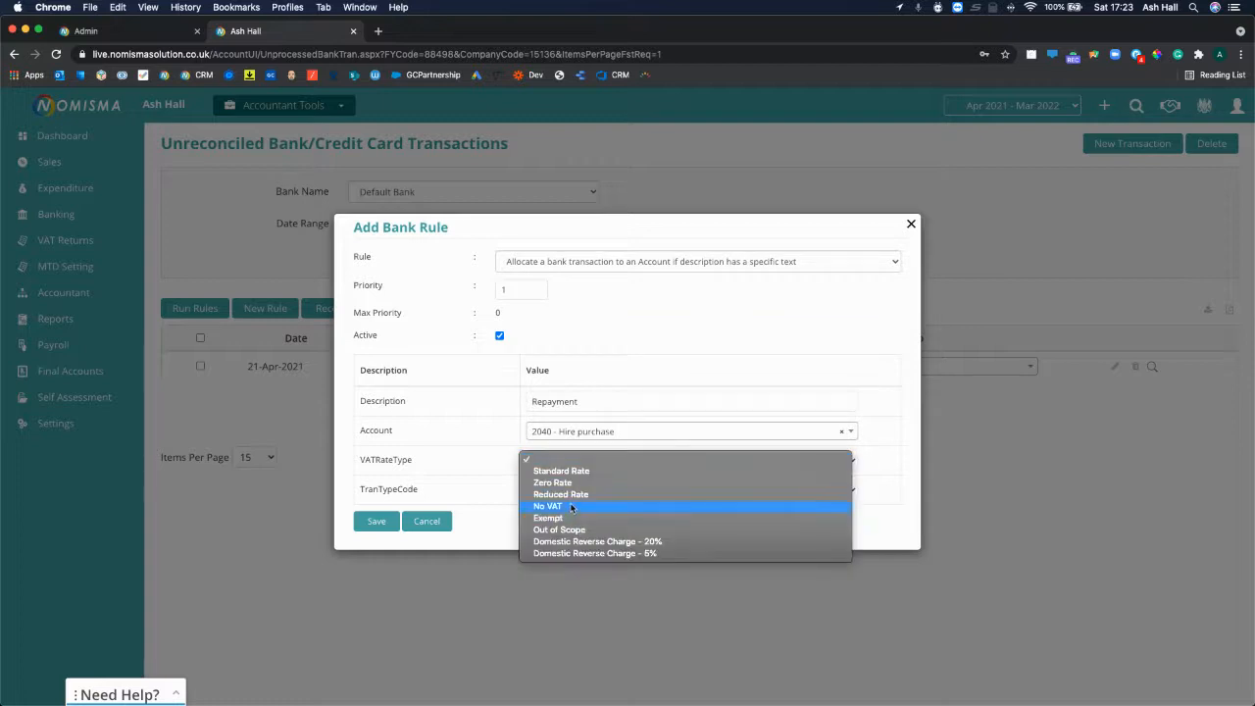
{"action": "left_click", "coordinate": [574, 506]}
{"action": "left_click", "coordinate": [563, 498]}
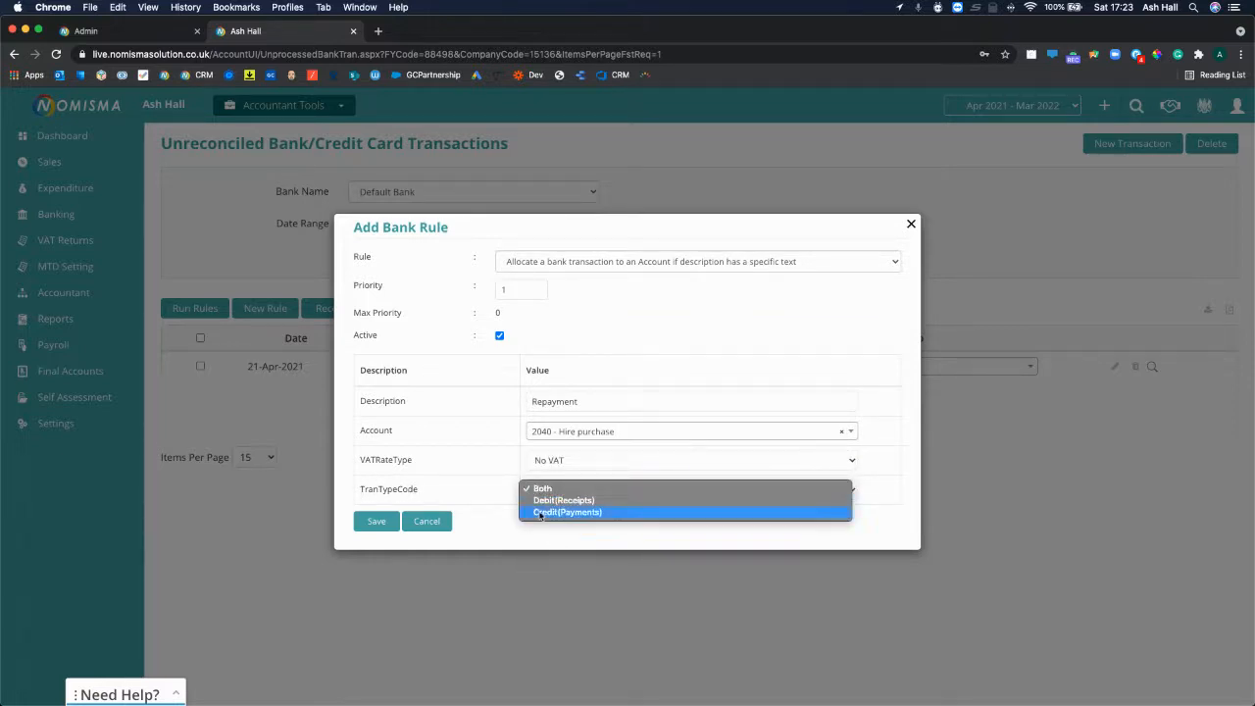
{"action": "left_click", "coordinate": [460, 502]}
{"action": "left_click", "coordinate": [370, 520]}
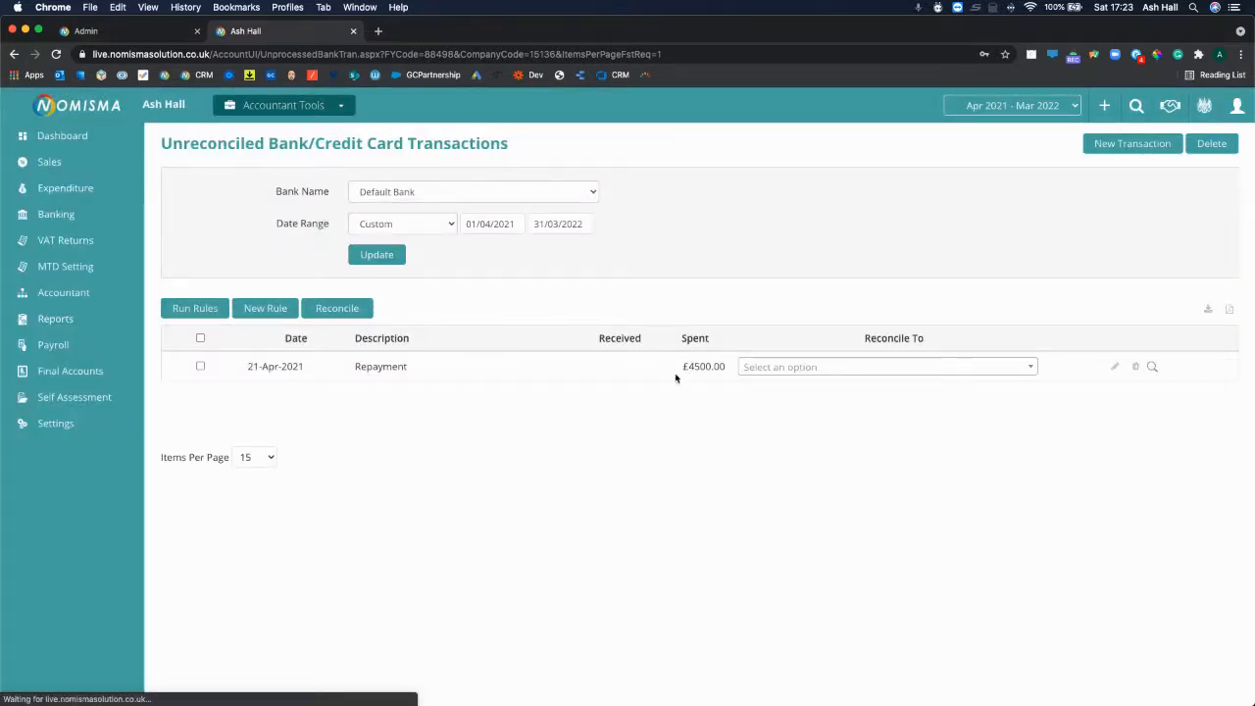
Step: Run the bank rules and reconcile the 21-Apr-2021 repayment, checking it in the reconciled bank transactions list
{"action": "left_click", "coordinate": [195, 308]}
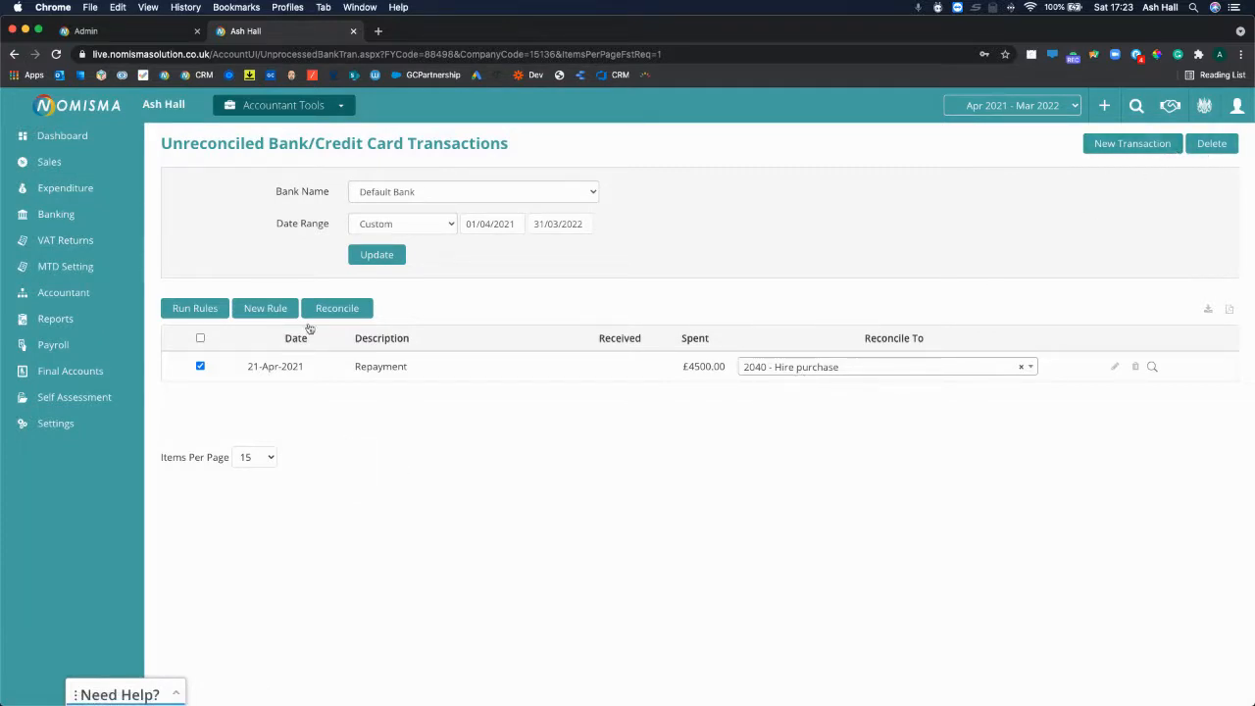
{"action": "left_click", "coordinate": [340, 310]}
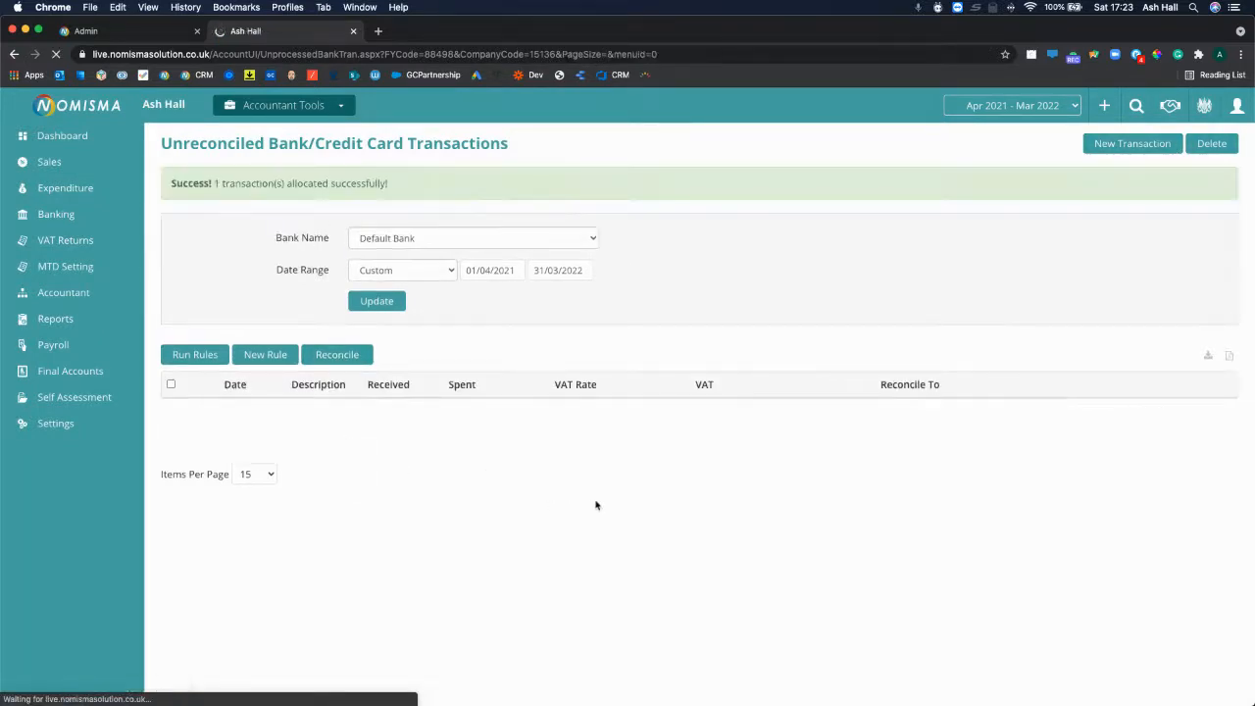
{"action": "left_click", "coordinate": [71, 219]}
{"action": "left_click_drag", "start_coordinate": [847, 509], "coordinate": [196, 480]}
{"action": "left_click", "coordinate": [635, 538]}
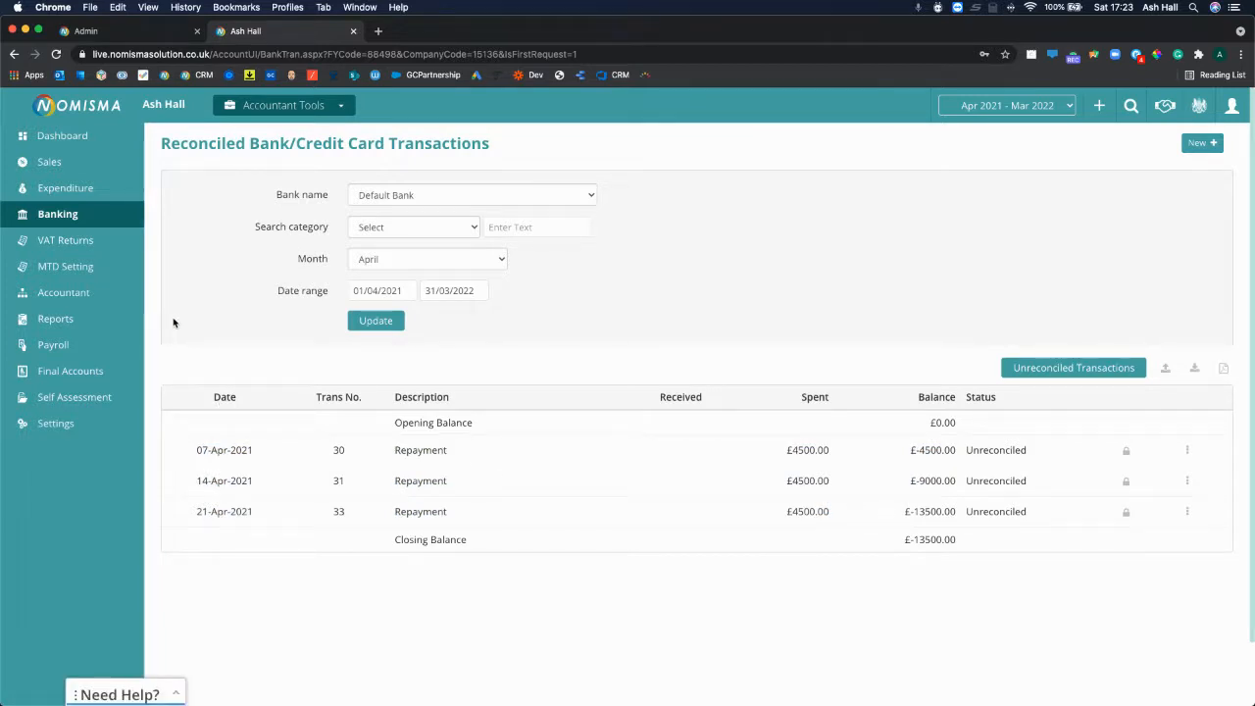
Step: Review the Balance Sheet and examine the ledger entries behind the Hire purchase balance
{"action": "left_click", "coordinate": [96, 323]}
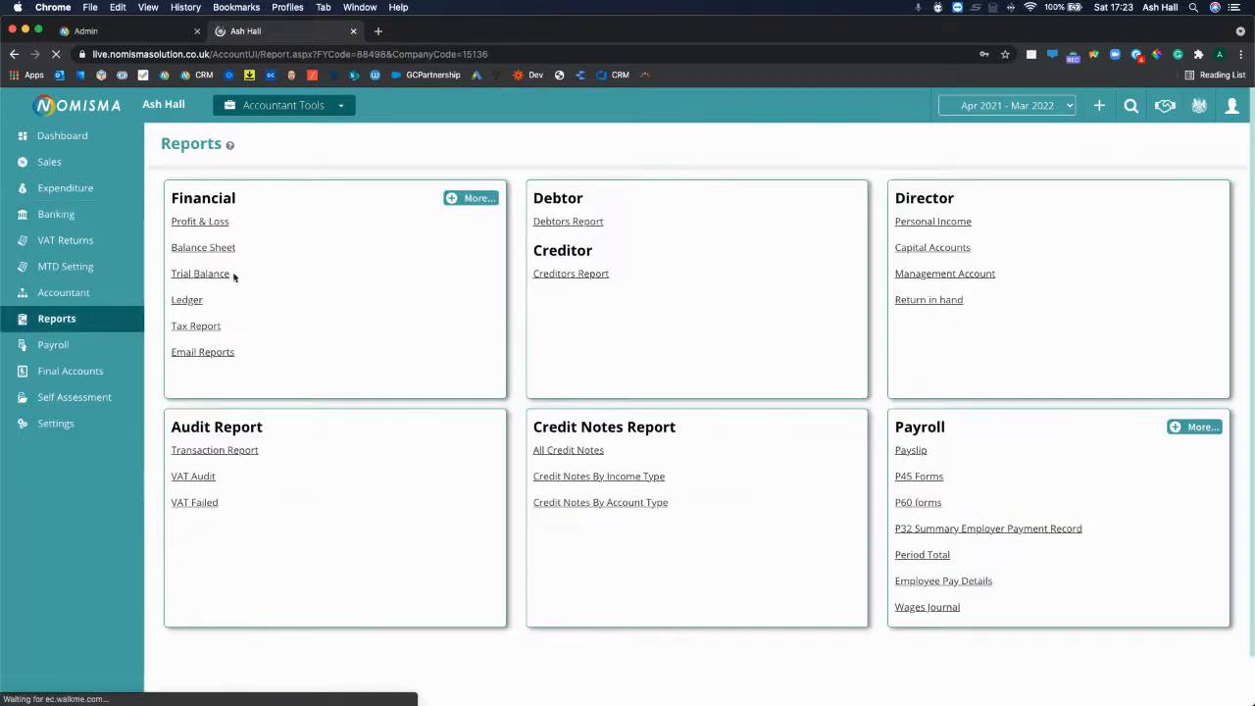
{"action": "left_click", "coordinate": [210, 247]}
{"action": "scroll", "coordinate": [742, 412], "scroll_direction": "down", "scroll_amount": 2}
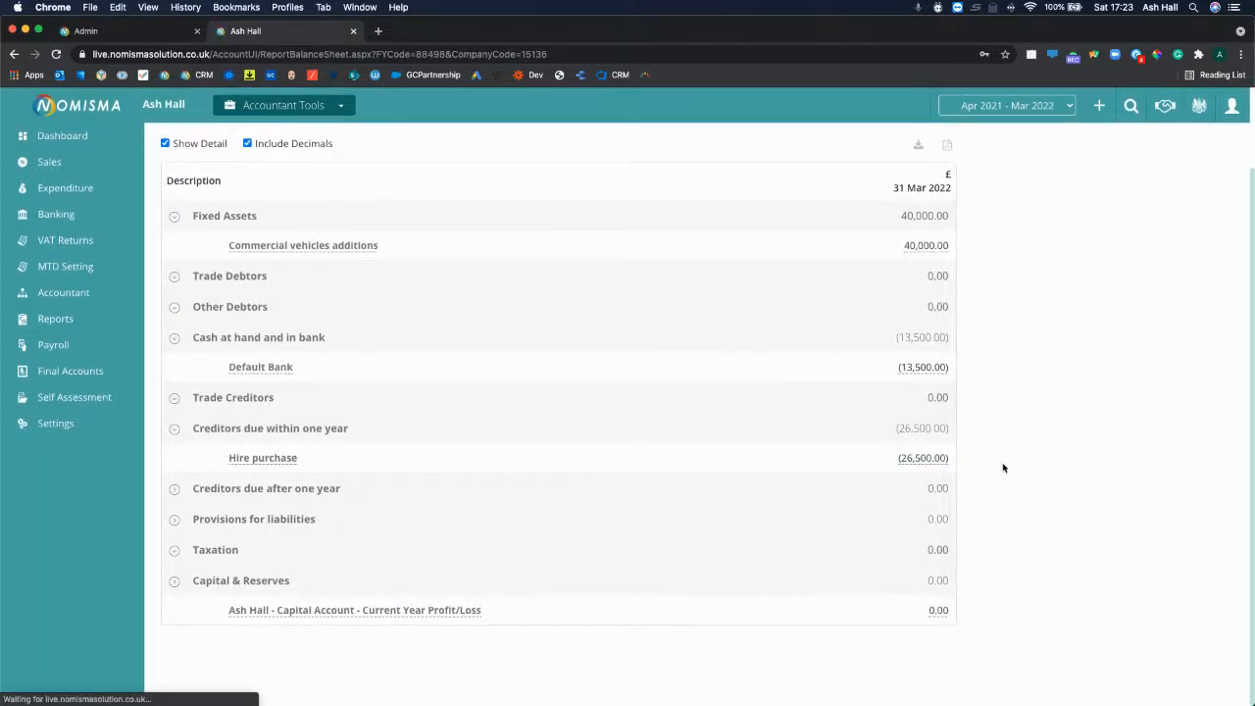
{"action": "left_click", "coordinate": [917, 460]}
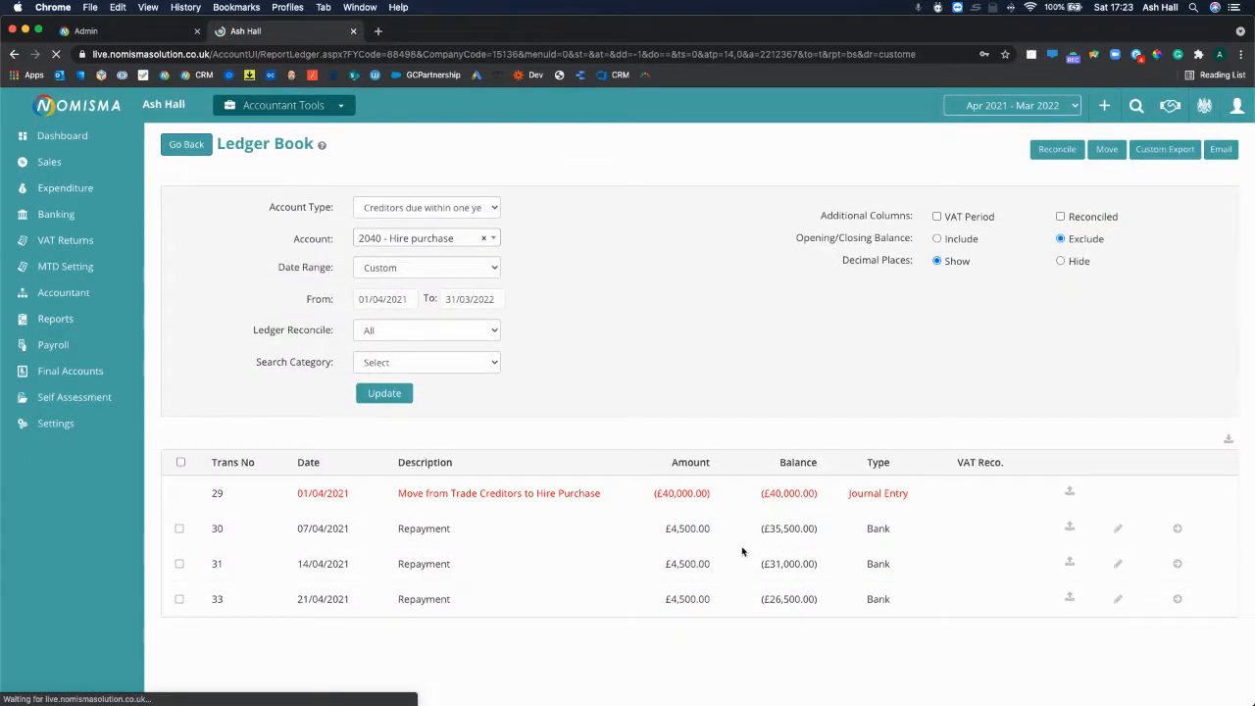
Step: Open the journals and start a new recurring journal with a first journal date of 07/04/2021
{"action": "left_click", "coordinate": [333, 109]}
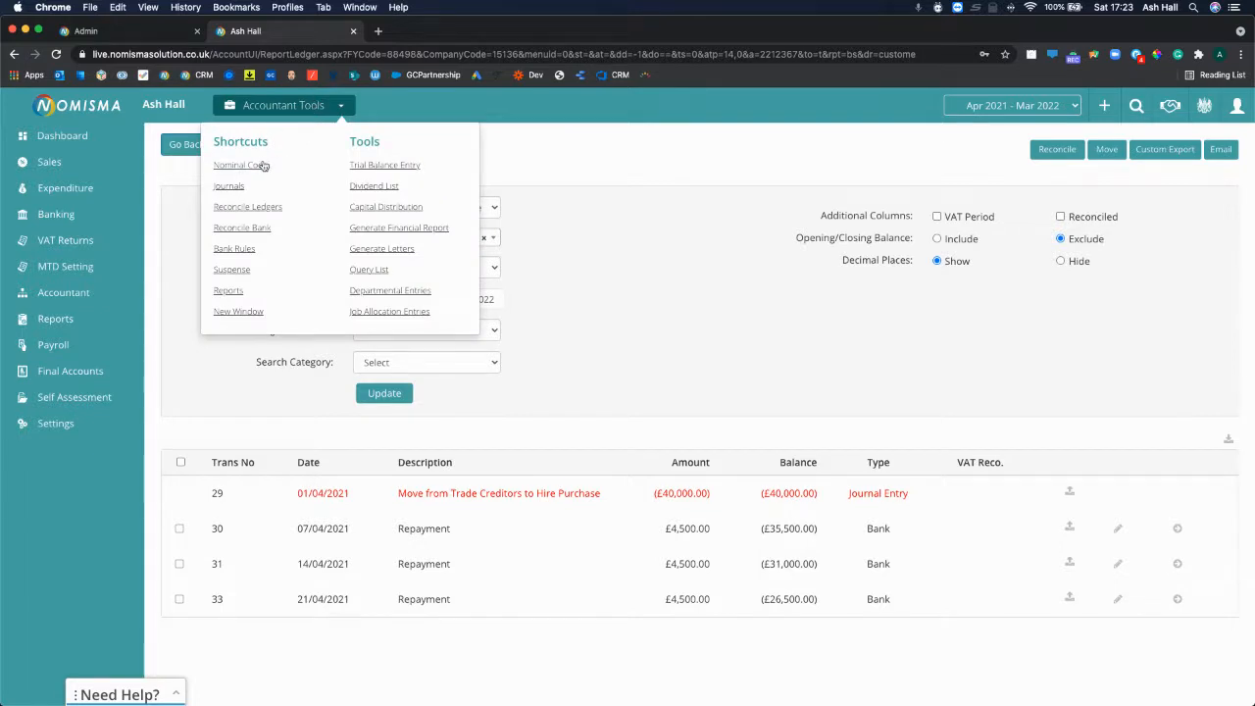
{"action": "left_click", "coordinate": [232, 186]}
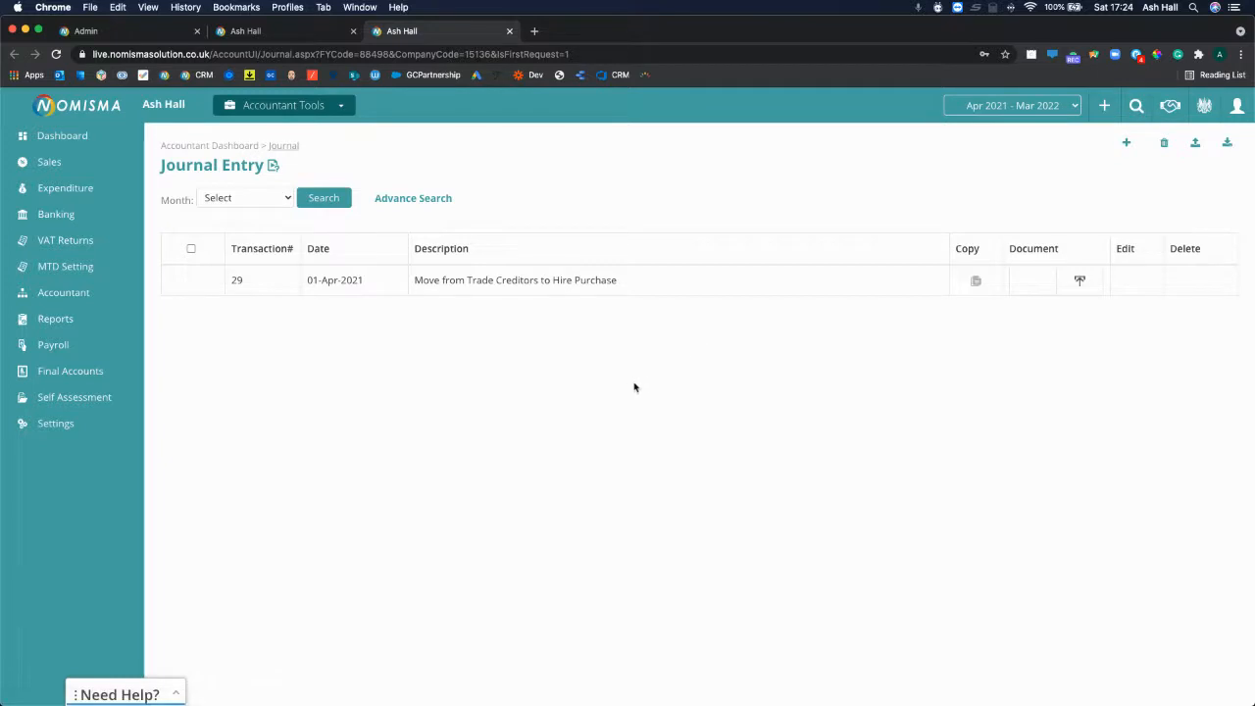
{"action": "left_click", "coordinate": [54, 292]}
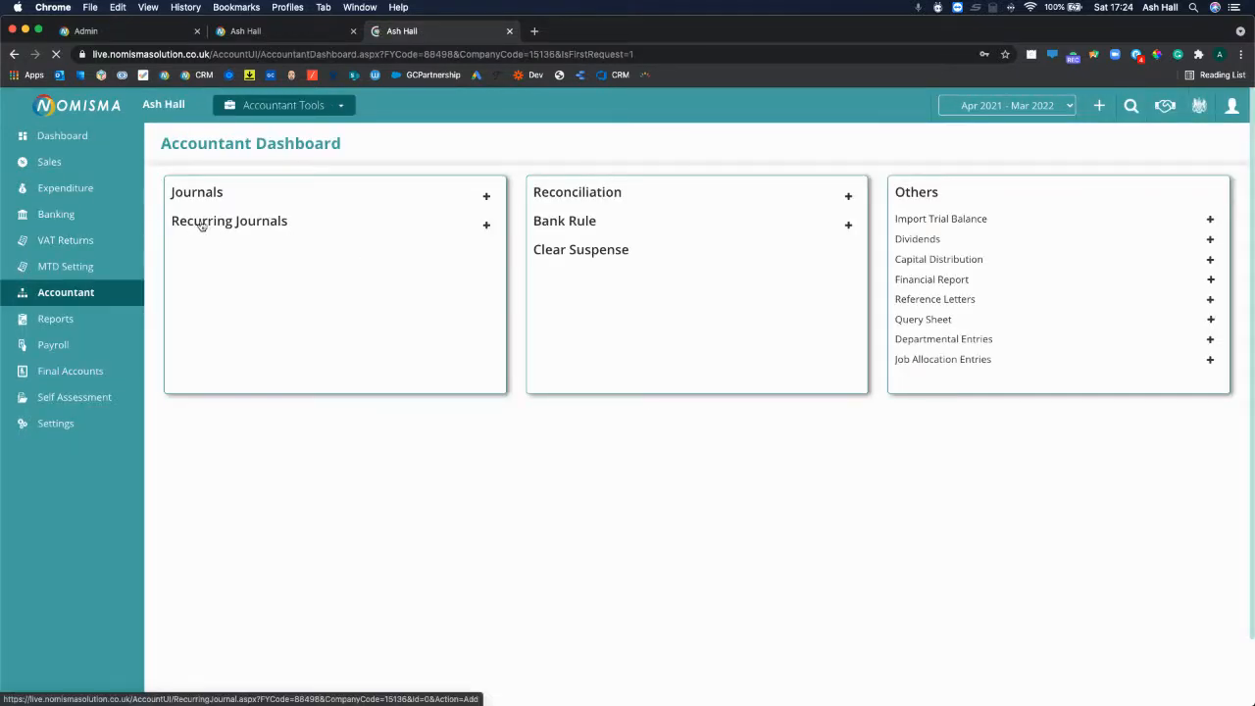
{"action": "left_click", "coordinate": [486, 224]}
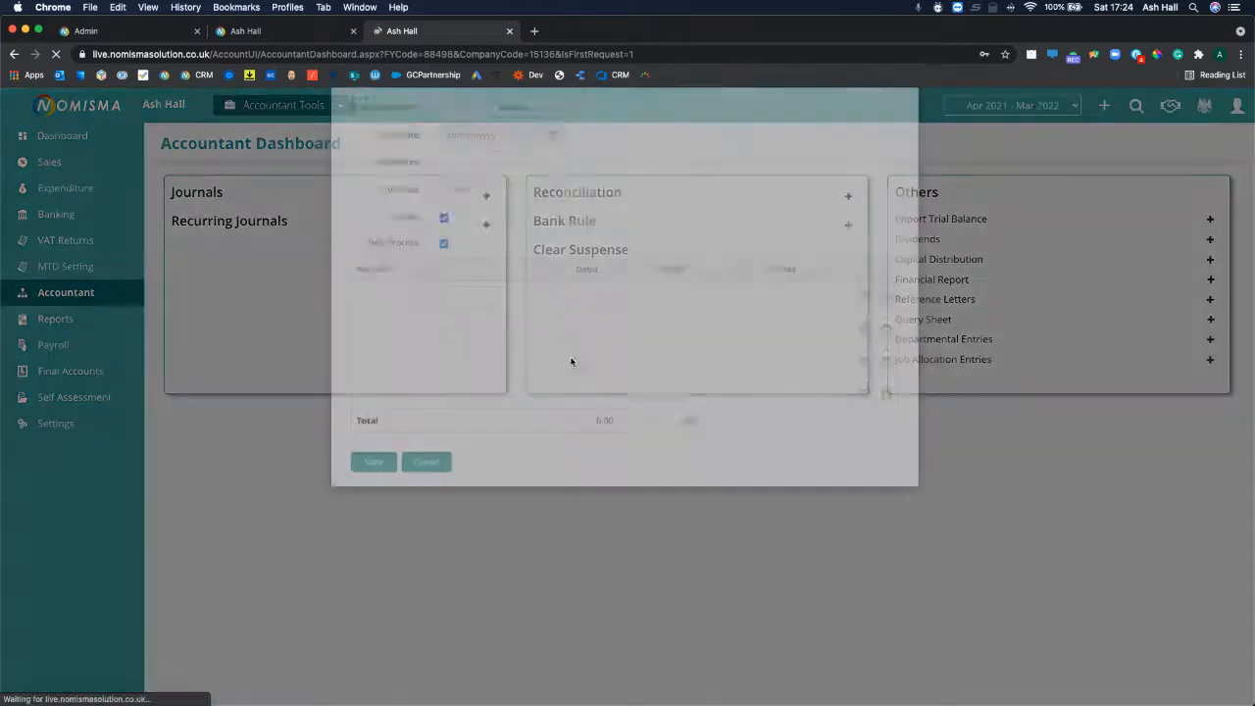
{"action": "left_click", "coordinate": [471, 155]}
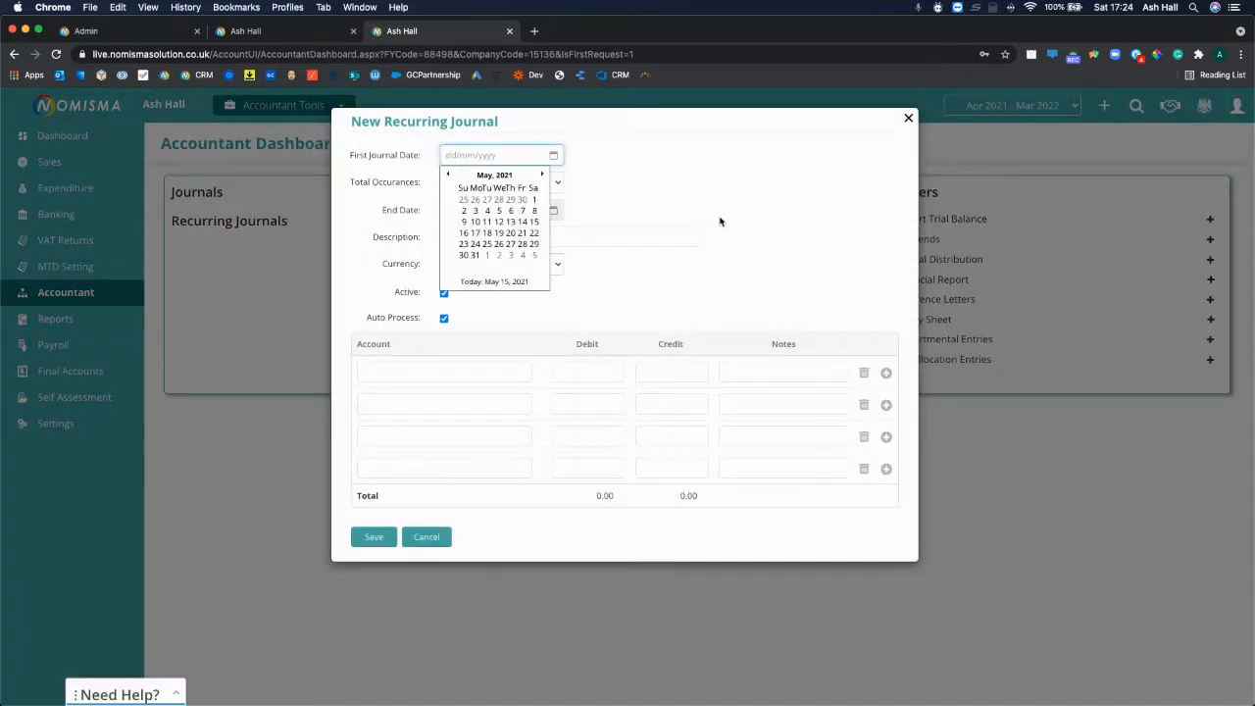
{"action": "type", "text": "07/04/2021"}
{"action": "left_click", "coordinate": [714, 187]}
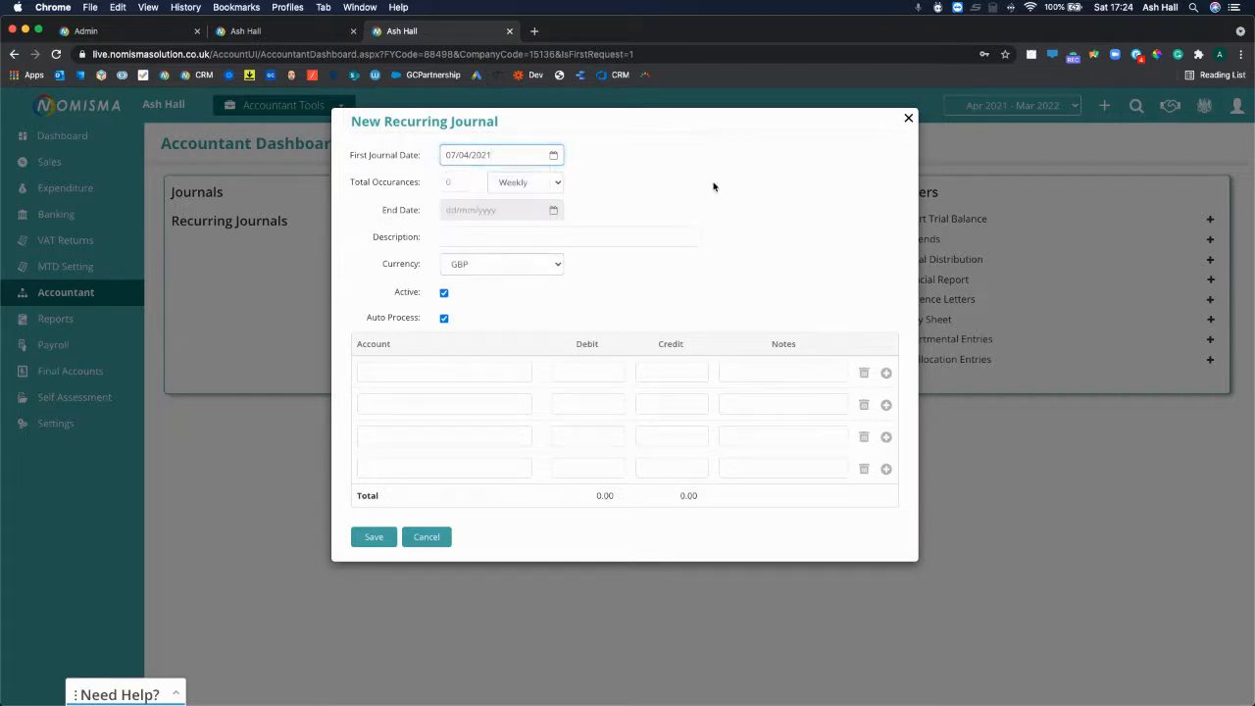
Step: Set the recurring journal to 52 weekly occurrences and check its calculated end date
{"action": "left_click", "coordinate": [454, 182]}
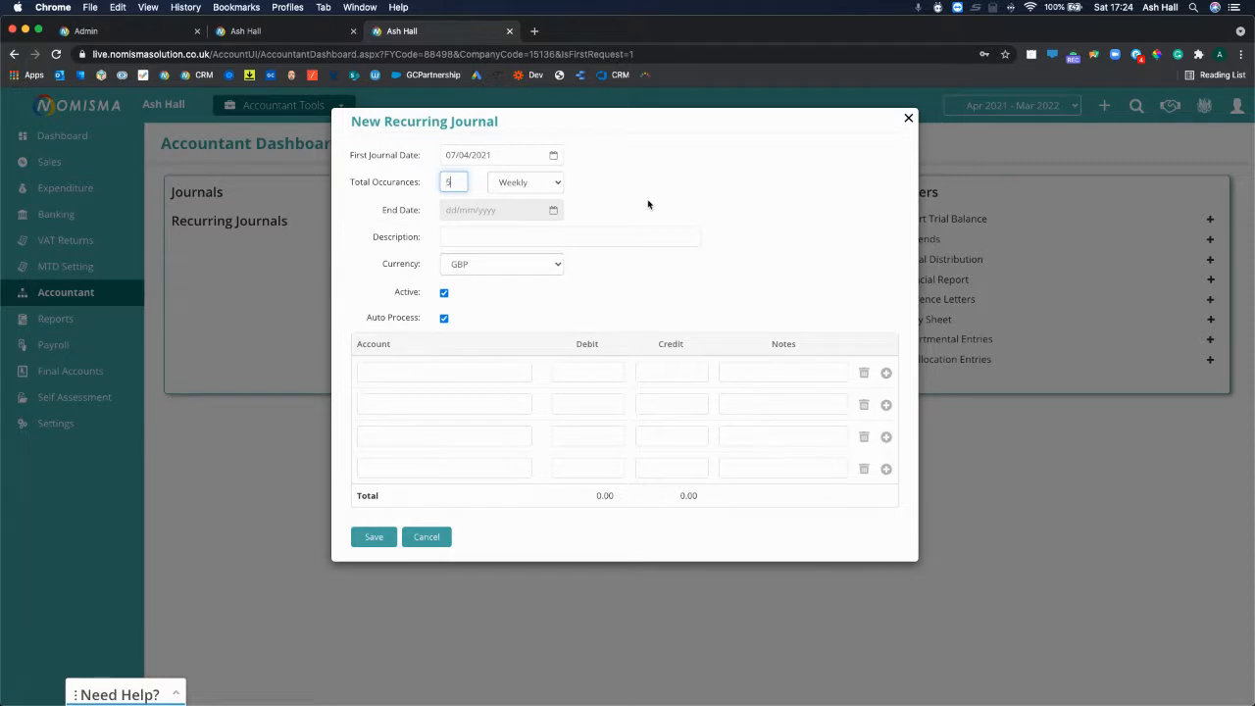
{"action": "left_click", "coordinate": [697, 187]}
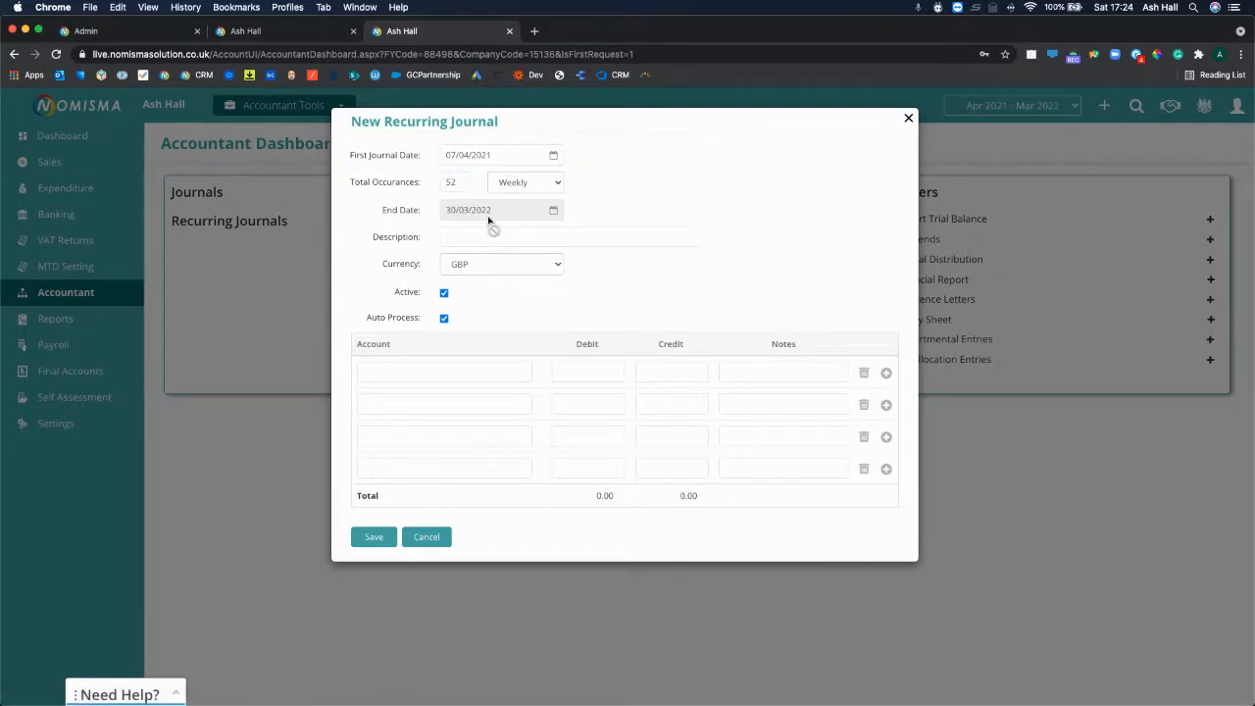
{"action": "left_click_drag", "start_coordinate": [481, 213], "coordinate": [447, 210]}
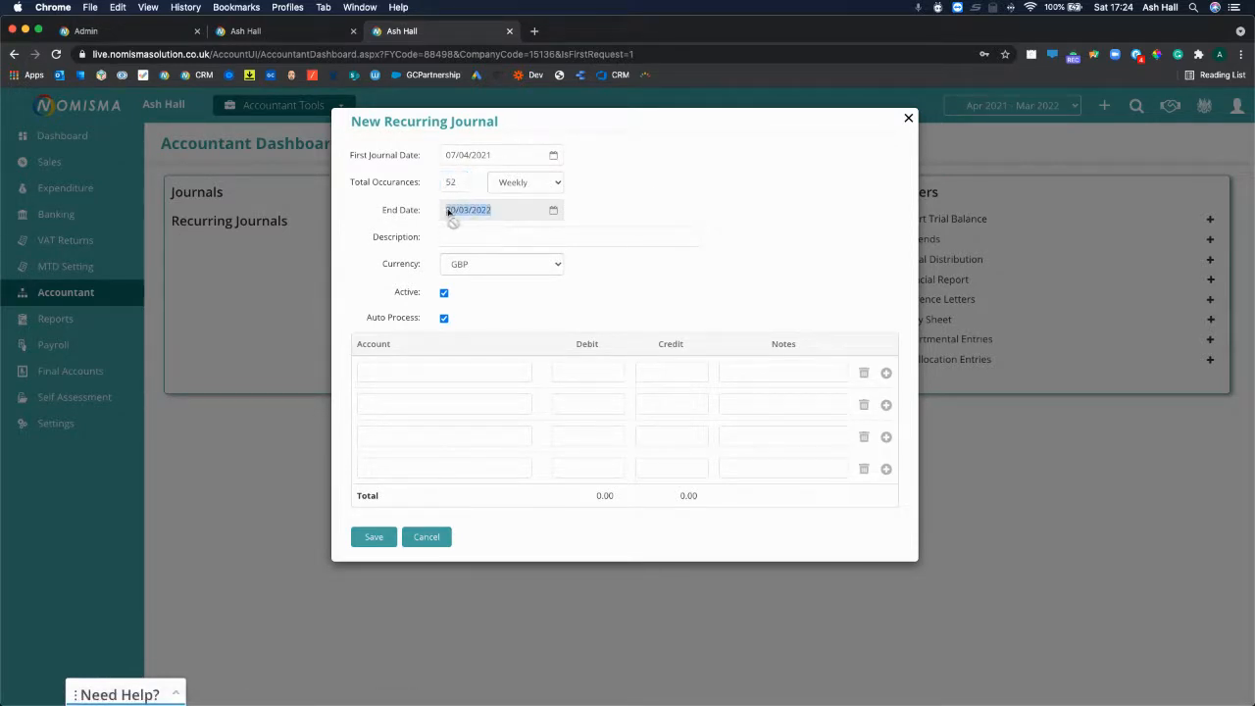
Step: Enter "Hire Purchase Interest" as the recurring journal's description, keeping Auto Process enabled
{"action": "left_click", "coordinate": [493, 236]}
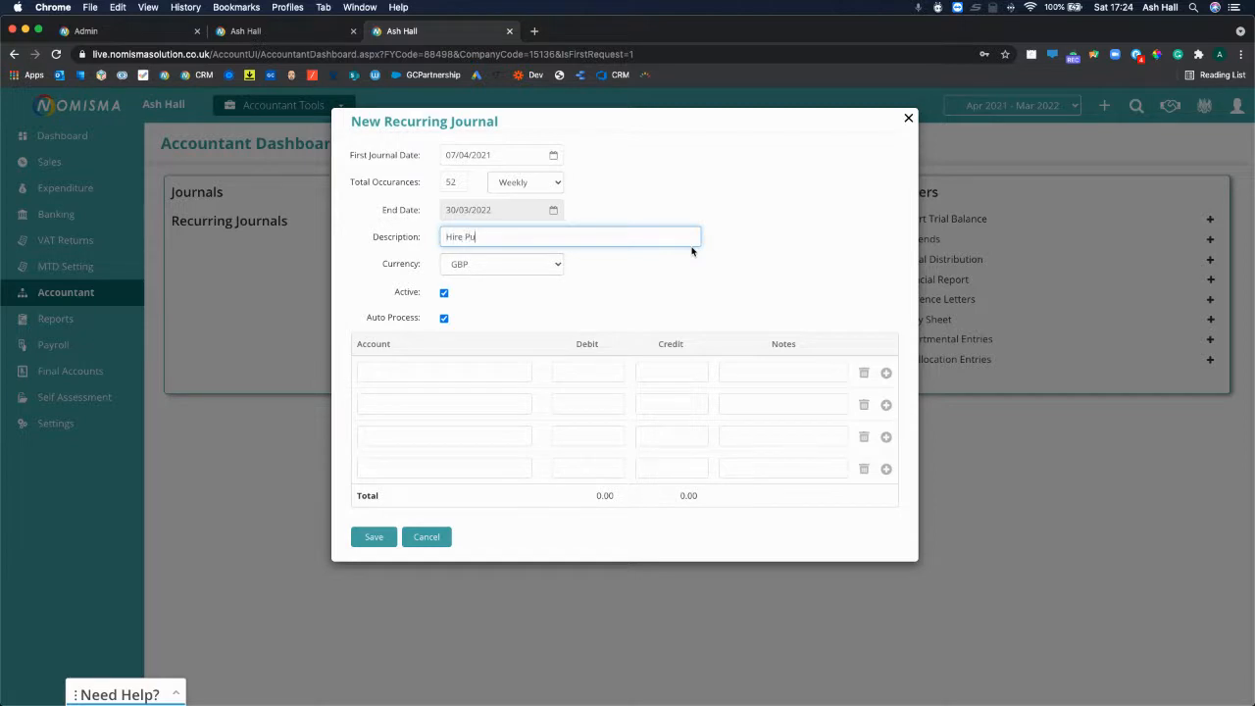
{"action": "type", "text": "Hire Purchase interest"}
{"action": "left_click", "coordinate": [634, 296]}
{"action": "left_click_drag", "start_coordinate": [369, 318], "coordinate": [414, 321]}
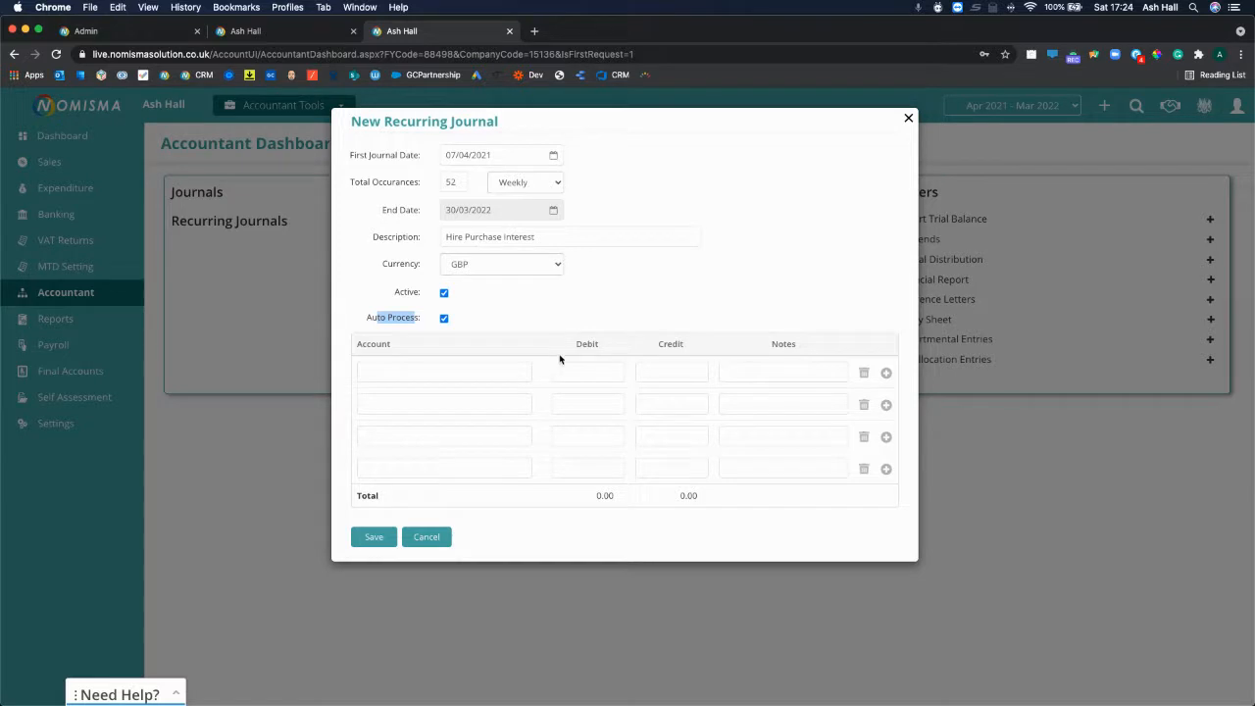
Step: Assign account 2040 - Hire purchase to the first journal line and 7519 - Bank, hire purchase, mortgage and other interests to the second
{"action": "left_click", "coordinate": [443, 371]}
{"action": "type", "text": "hire purchase"}
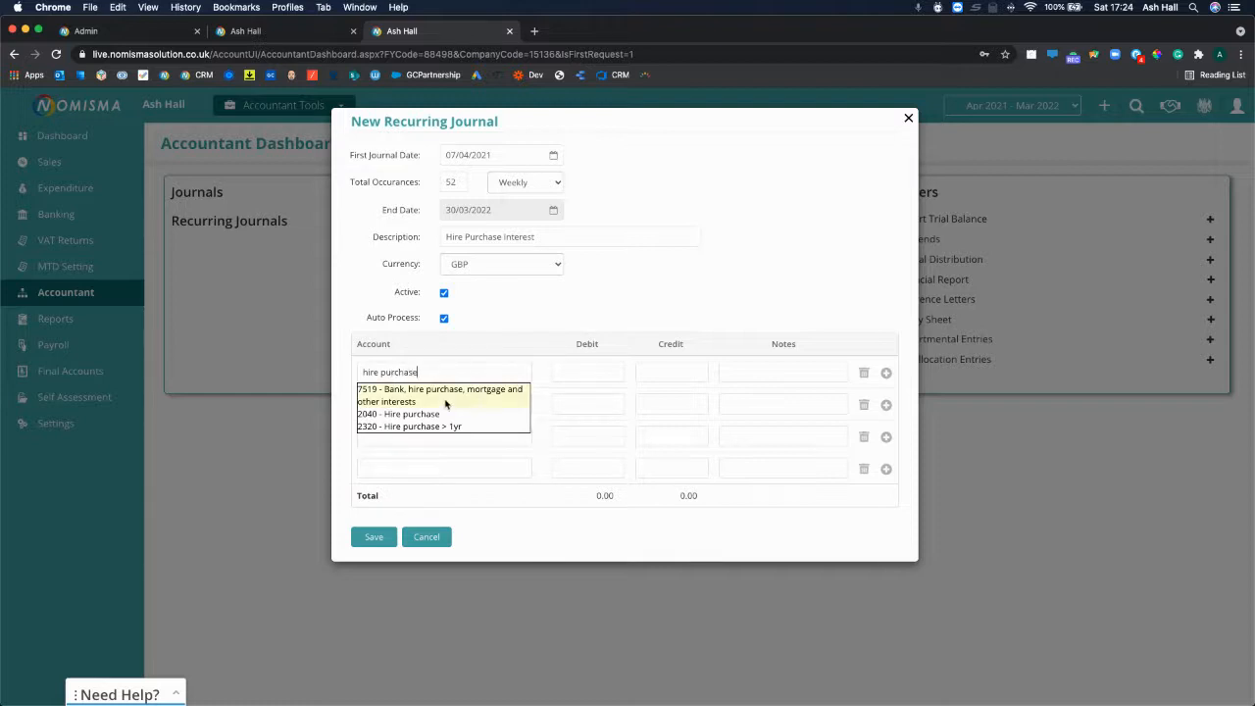
{"action": "left_click", "coordinate": [421, 413]}
{"action": "left_click", "coordinate": [418, 401]}
{"action": "type", "text": "Inte"}
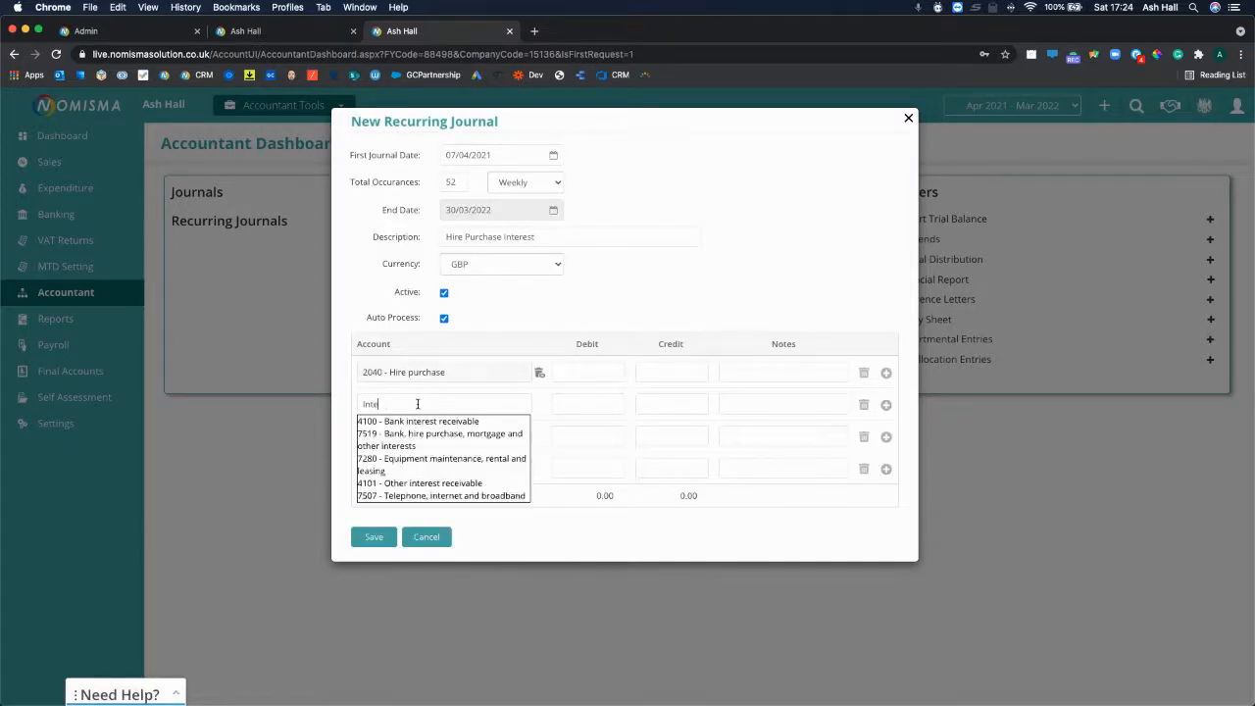
{"action": "type", "text": "rest"}
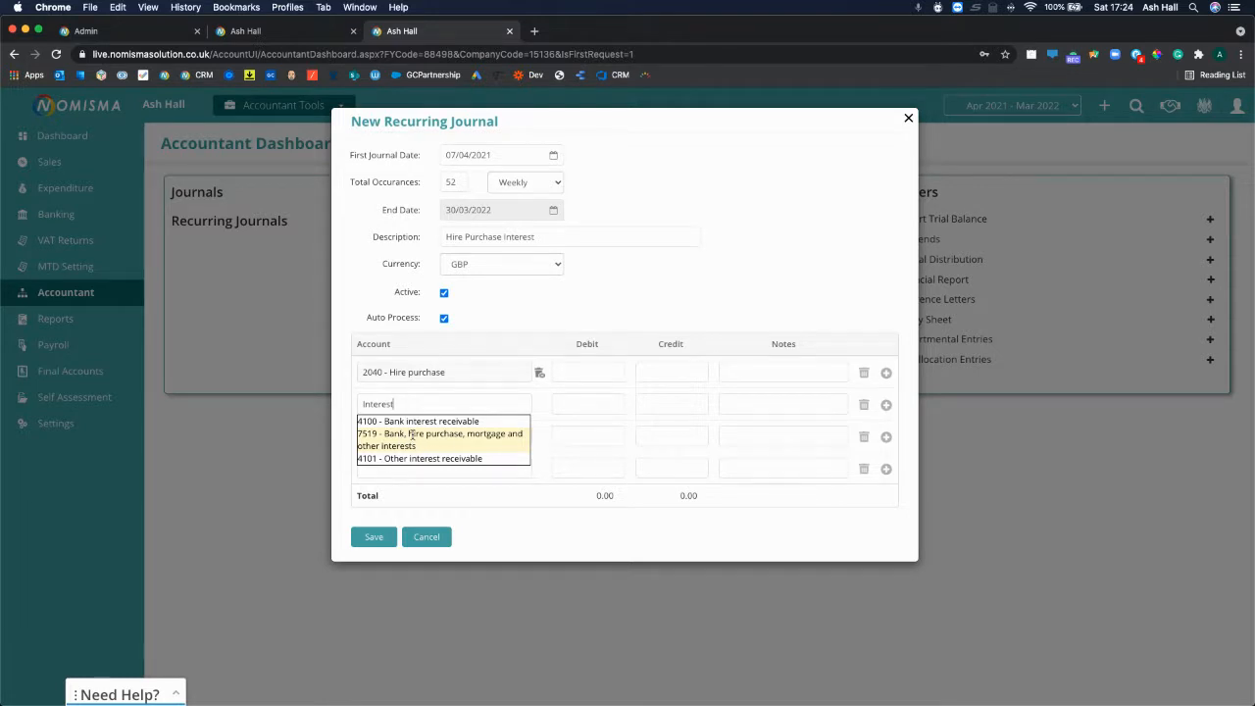
{"action": "left_click", "coordinate": [416, 434]}
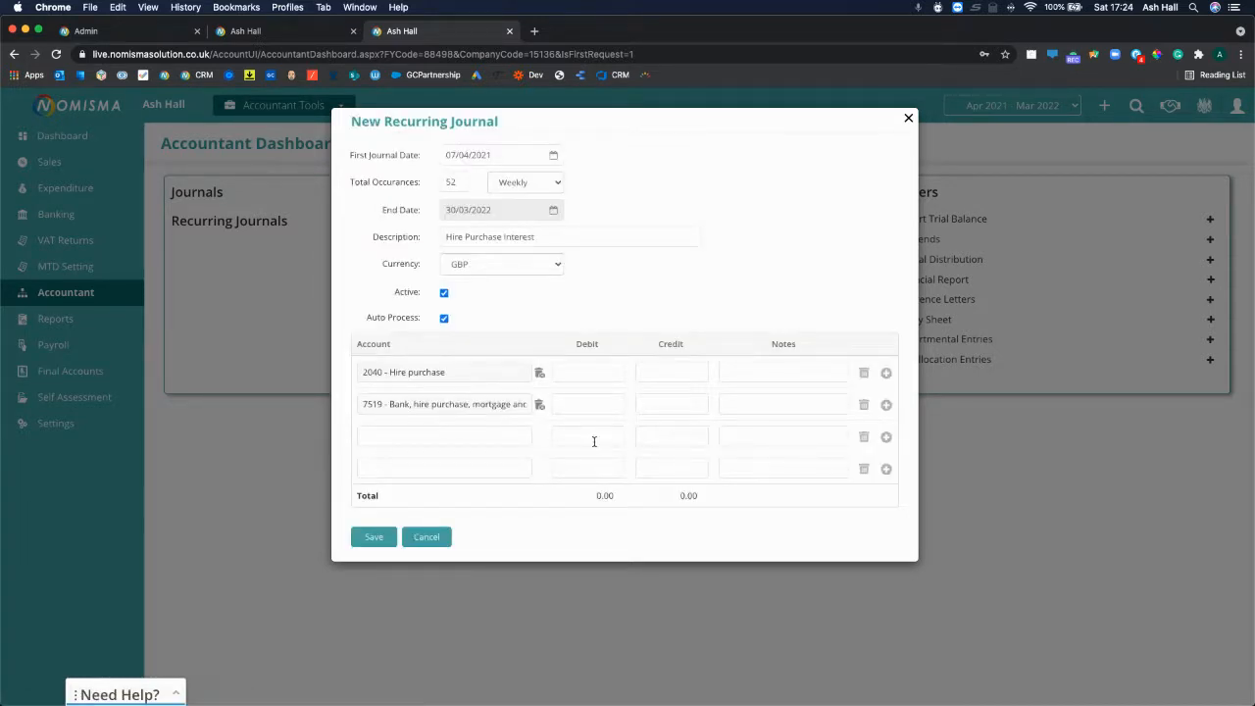
Step: Credit 500 to the Hire purchase line, debit 500 to the interest line, and save the recurring journal
{"action": "type", "text": "500"}
{"action": "left_click", "coordinate": [599, 402]}
{"action": "type", "text": "500"}
{"action": "left_click", "coordinate": [384, 536]}
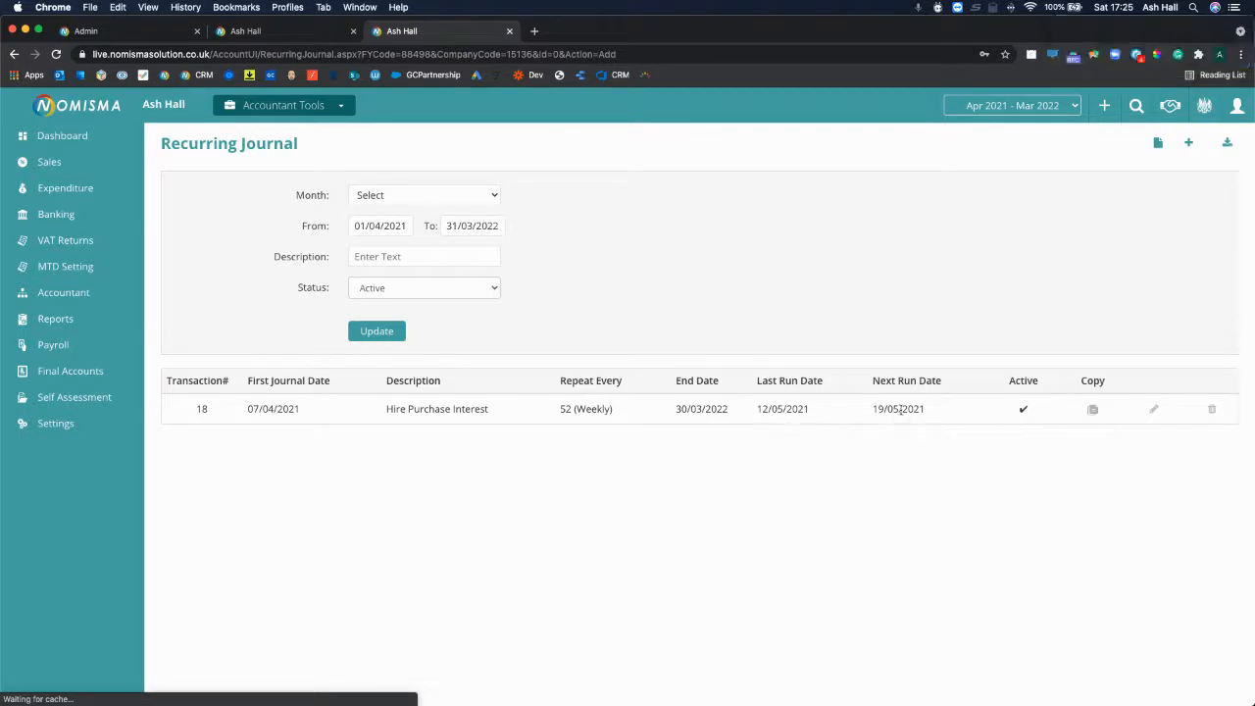
Step: Compare the recurring journal's last and next run dates with today's date, and check its active status and end date
{"action": "left_click_drag", "start_coordinate": [895, 409], "coordinate": [873, 409]}
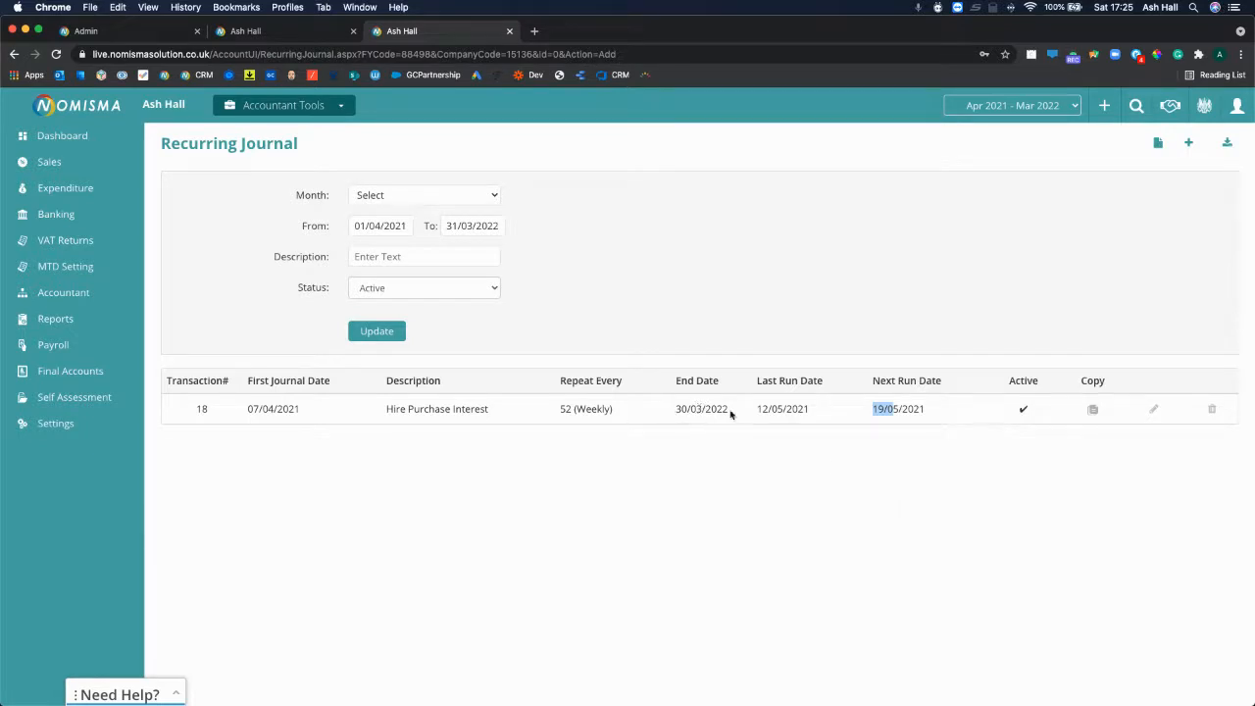
{"action": "left_click_drag", "start_coordinate": [756, 408], "coordinate": [810, 408]}
{"action": "left_click", "coordinate": [1118, 8]}
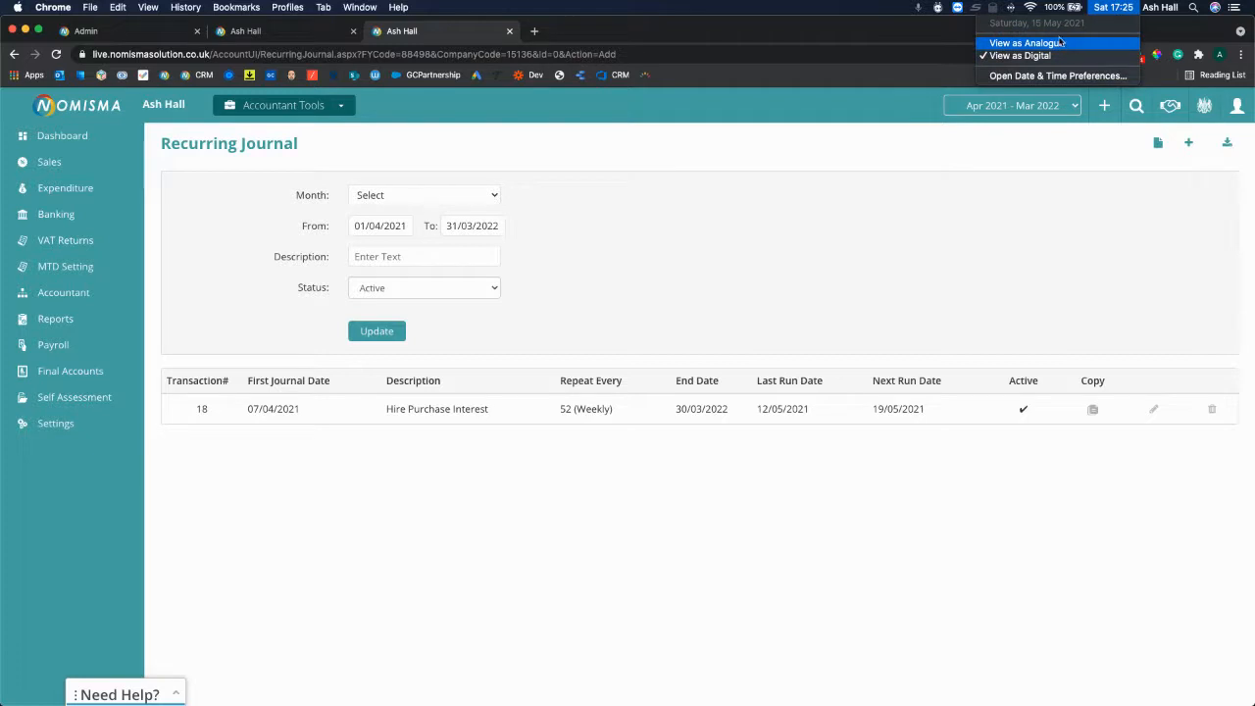
{"action": "left_click_drag", "start_coordinate": [871, 409], "coordinate": [917, 409]}
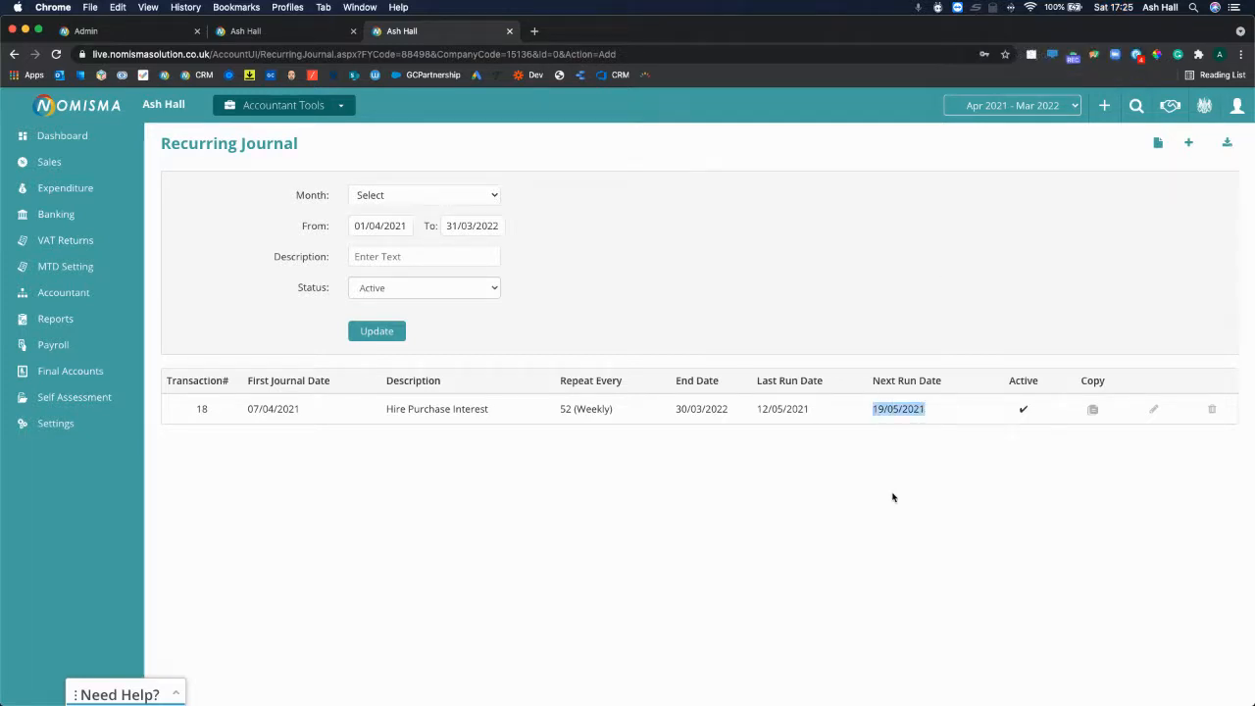
{"action": "left_click", "coordinate": [1024, 410]}
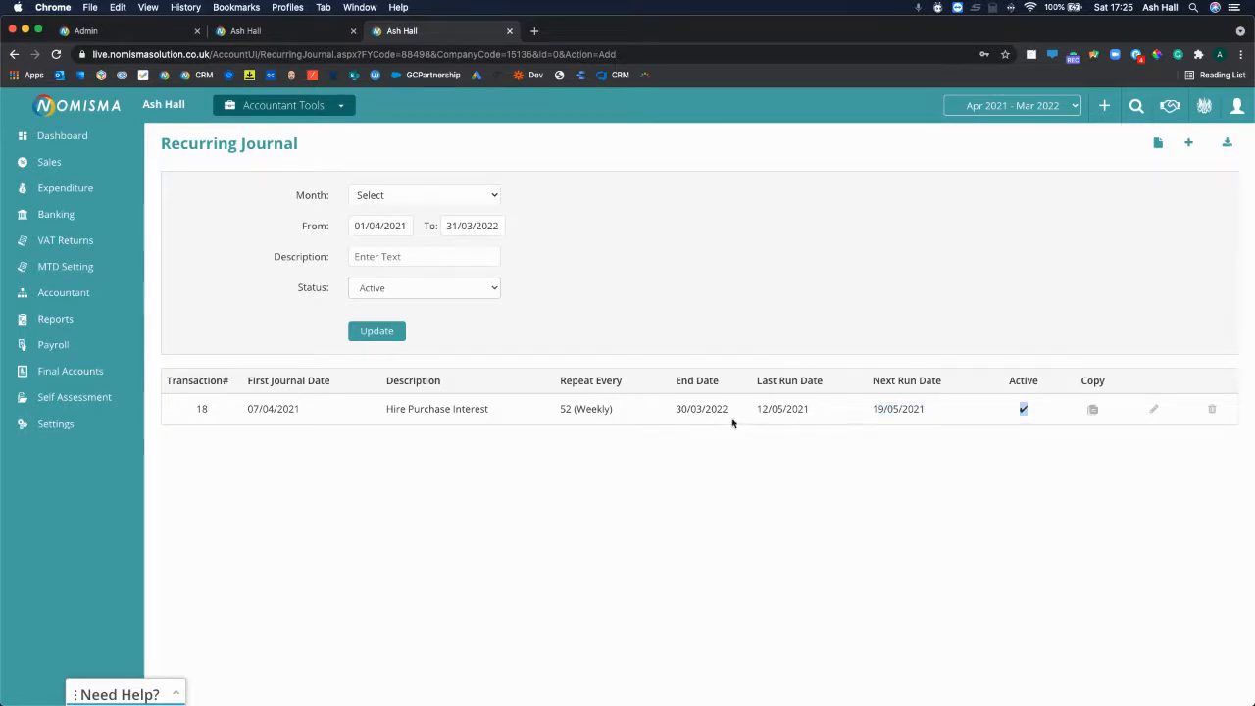
{"action": "left_click_drag", "start_coordinate": [732, 412], "coordinate": [674, 412]}
Step: Open the Journals list and examine the Hire Purchase Interest entries posted by the recurring journal
{"action": "left_click", "coordinate": [75, 297]}
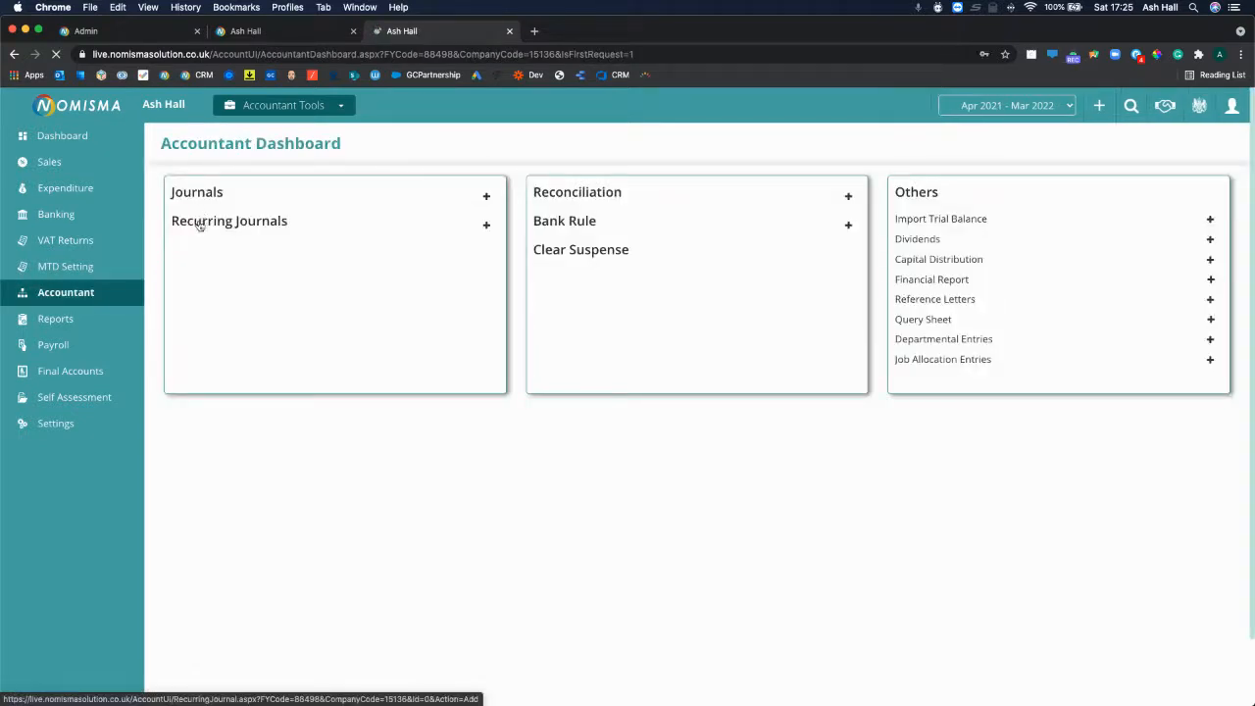
{"action": "left_click", "coordinate": [199, 225]}
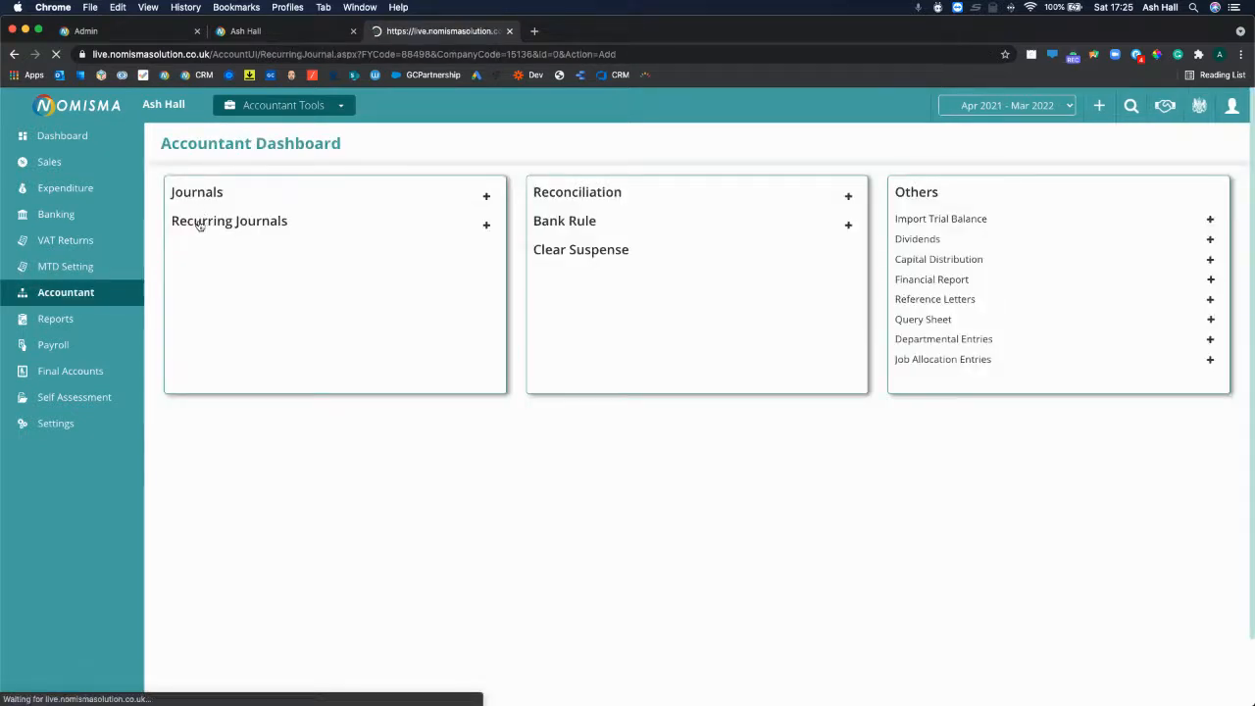
{"action": "left_click", "coordinate": [74, 295]}
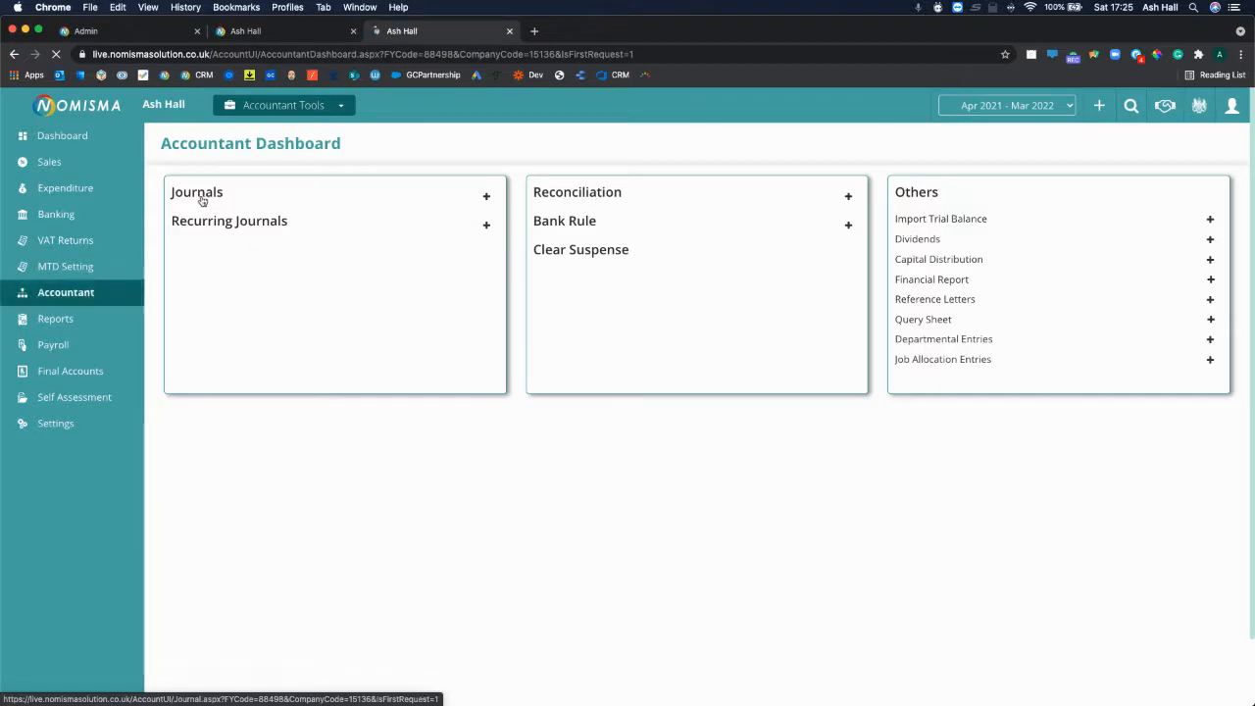
{"action": "left_click", "coordinate": [217, 206]}
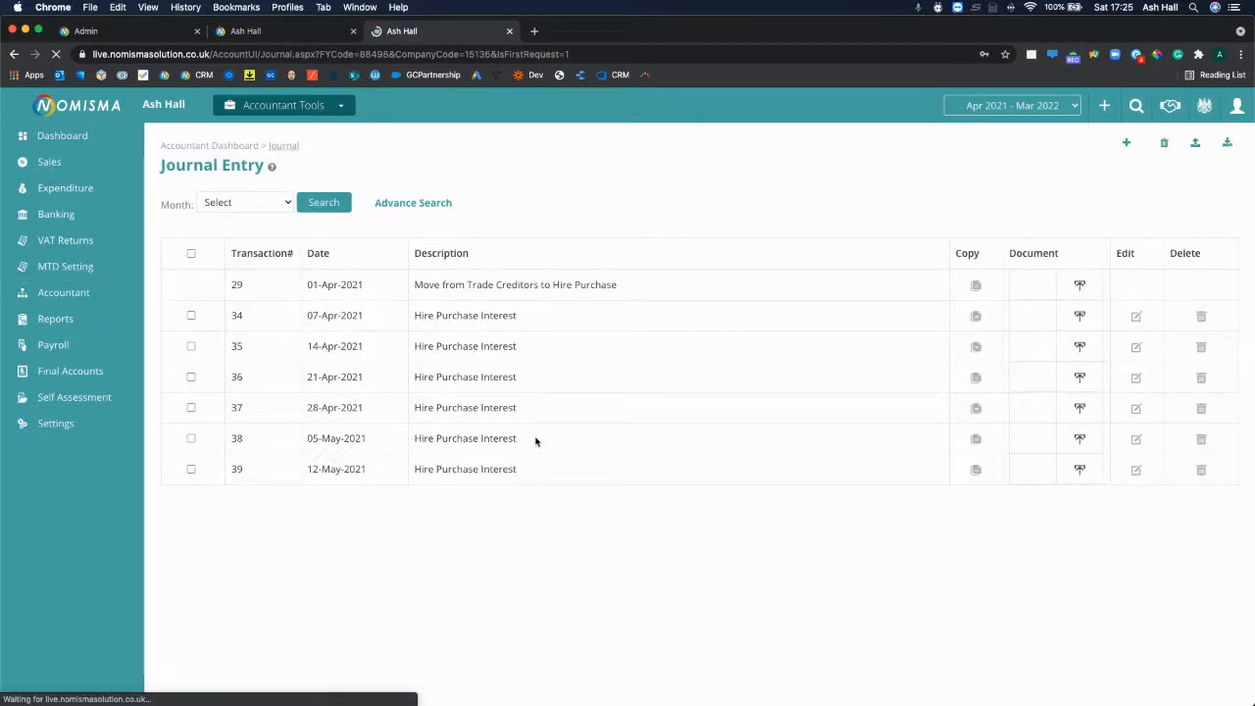
{"action": "left_click_drag", "start_coordinate": [306, 315], "coordinate": [520, 472]}
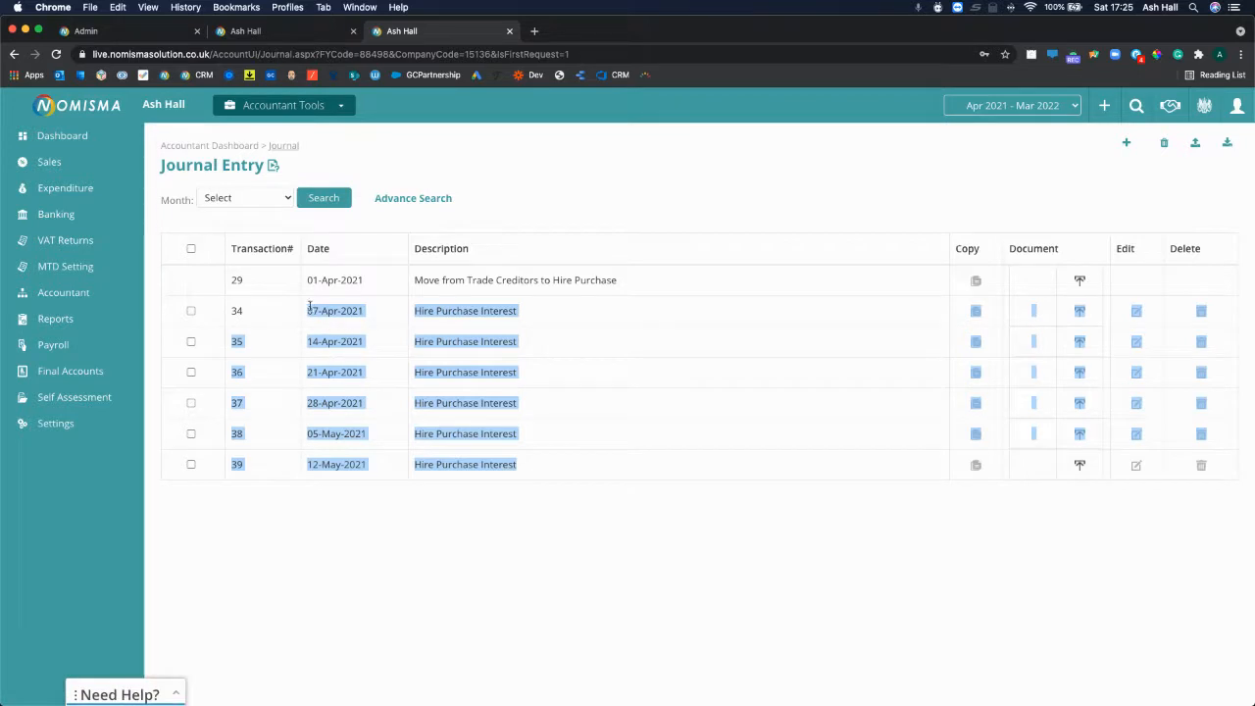
{"action": "left_click", "coordinate": [338, 364]}
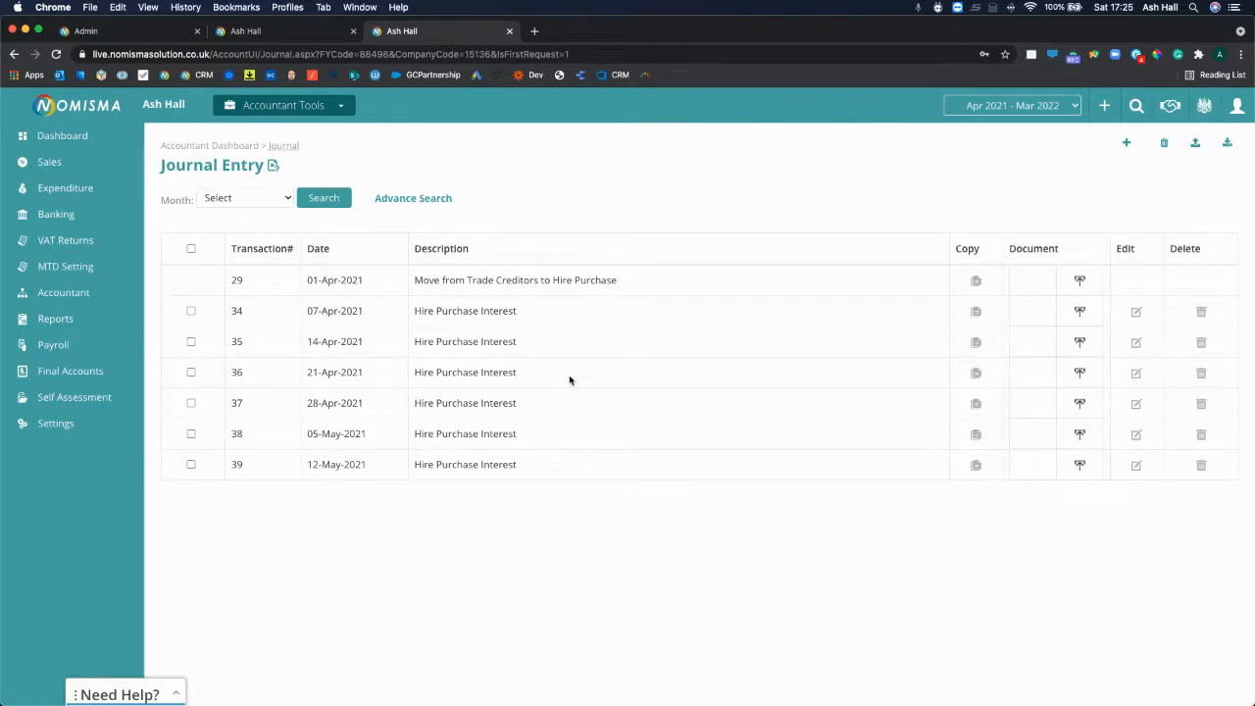
Step: Open the Balance Sheet report and review the Hire purchase balance under creditors due within one year
{"action": "left_click", "coordinate": [78, 318]}
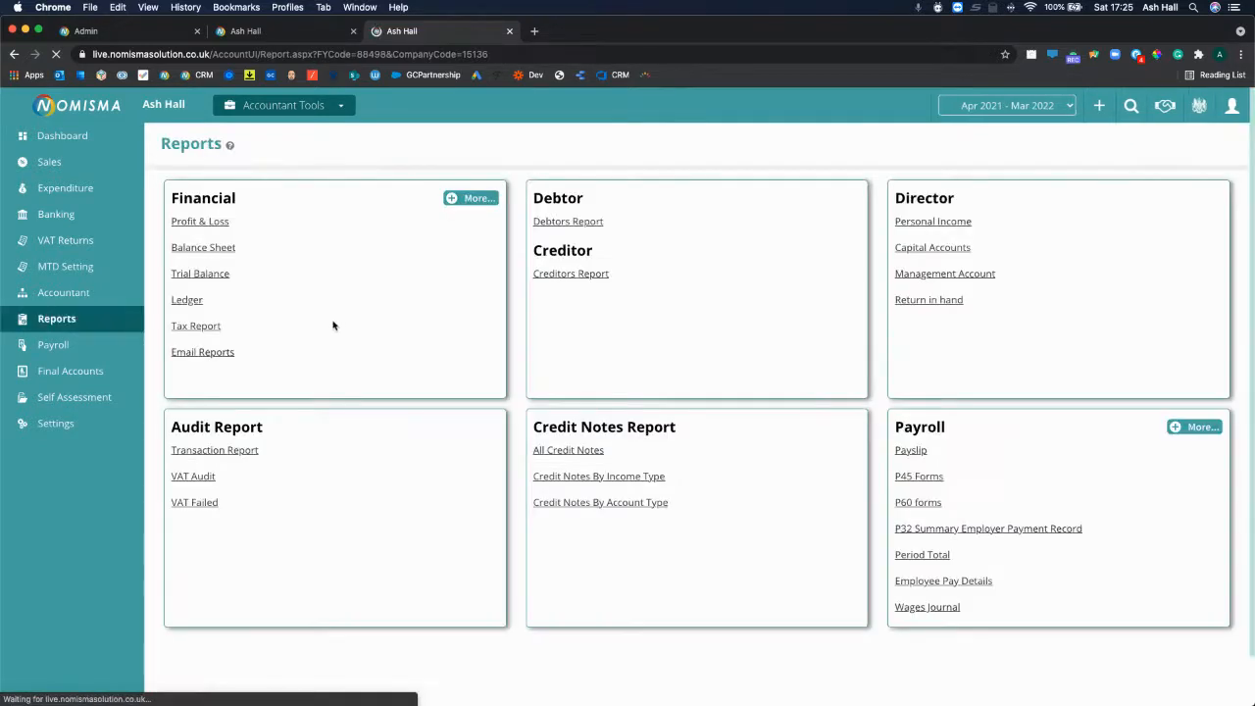
{"action": "left_click", "coordinate": [201, 248]}
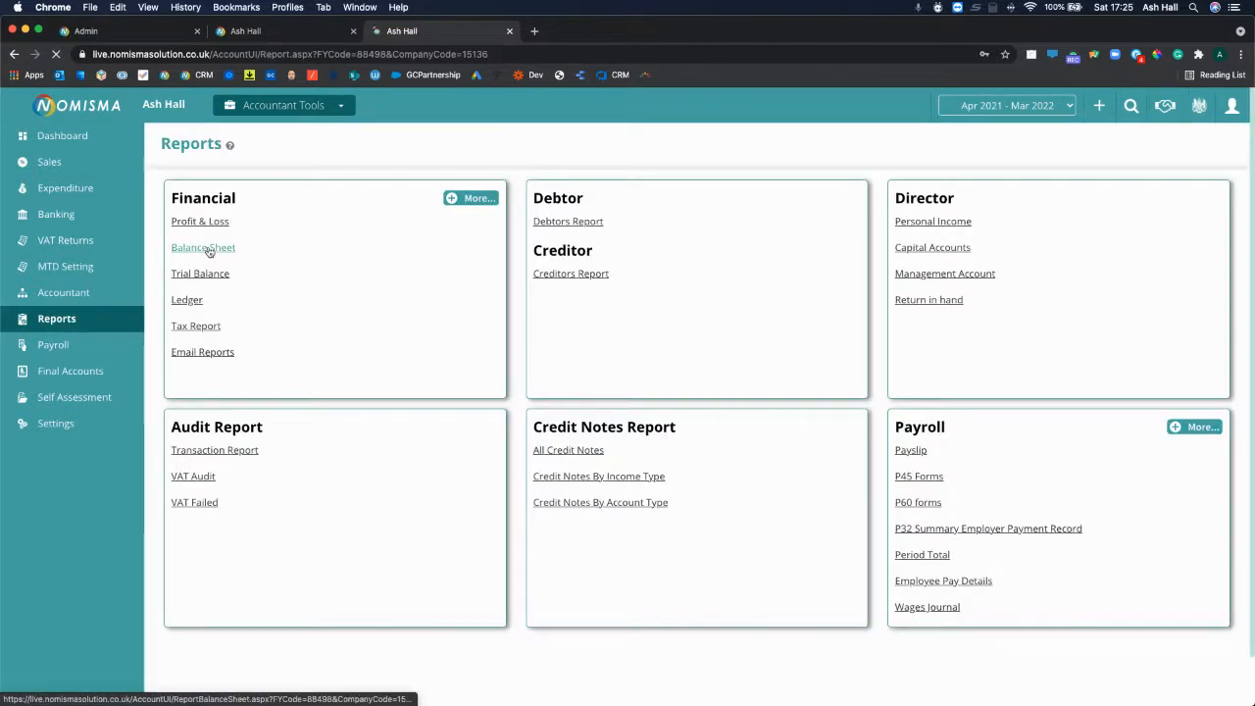
{"action": "scroll", "coordinate": [562, 385], "scroll_direction": "down", "scroll_amount": 2}
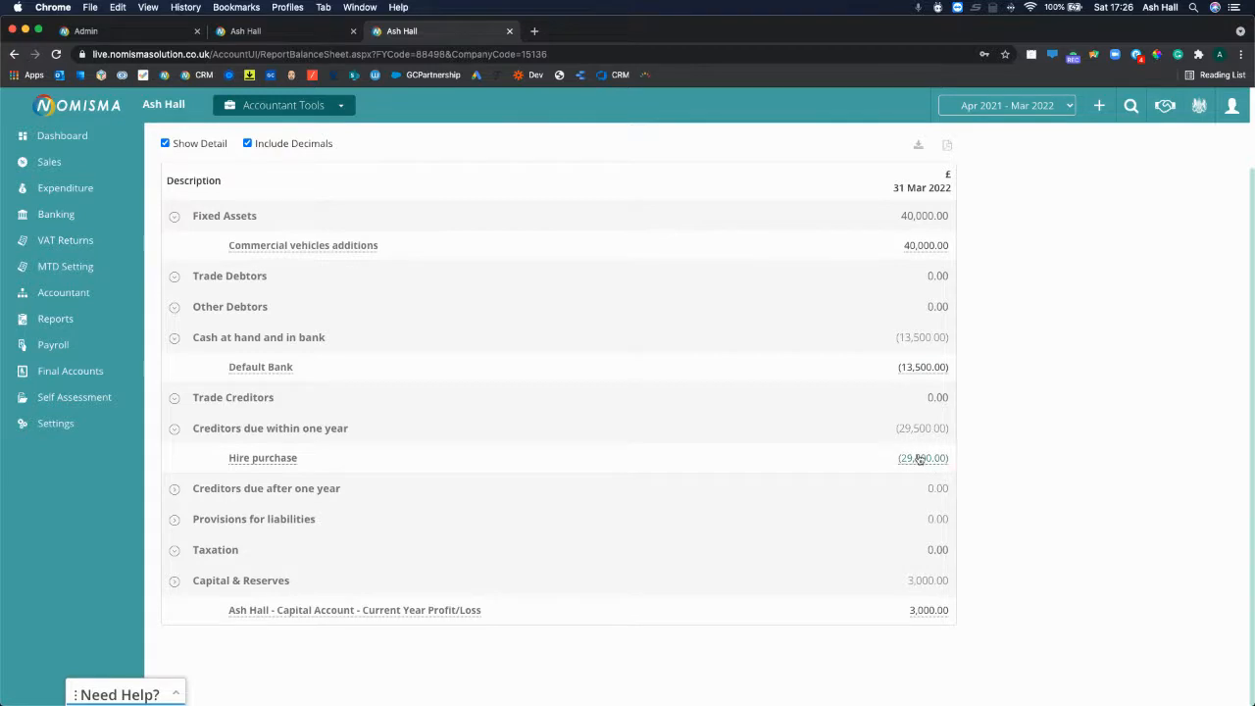
Step: Open the Trial Balance report and review the interest expense, commercial vehicle, bank and Hire purchase balances
{"action": "left_click", "coordinate": [55, 318]}
{"action": "left_click", "coordinate": [200, 277]}
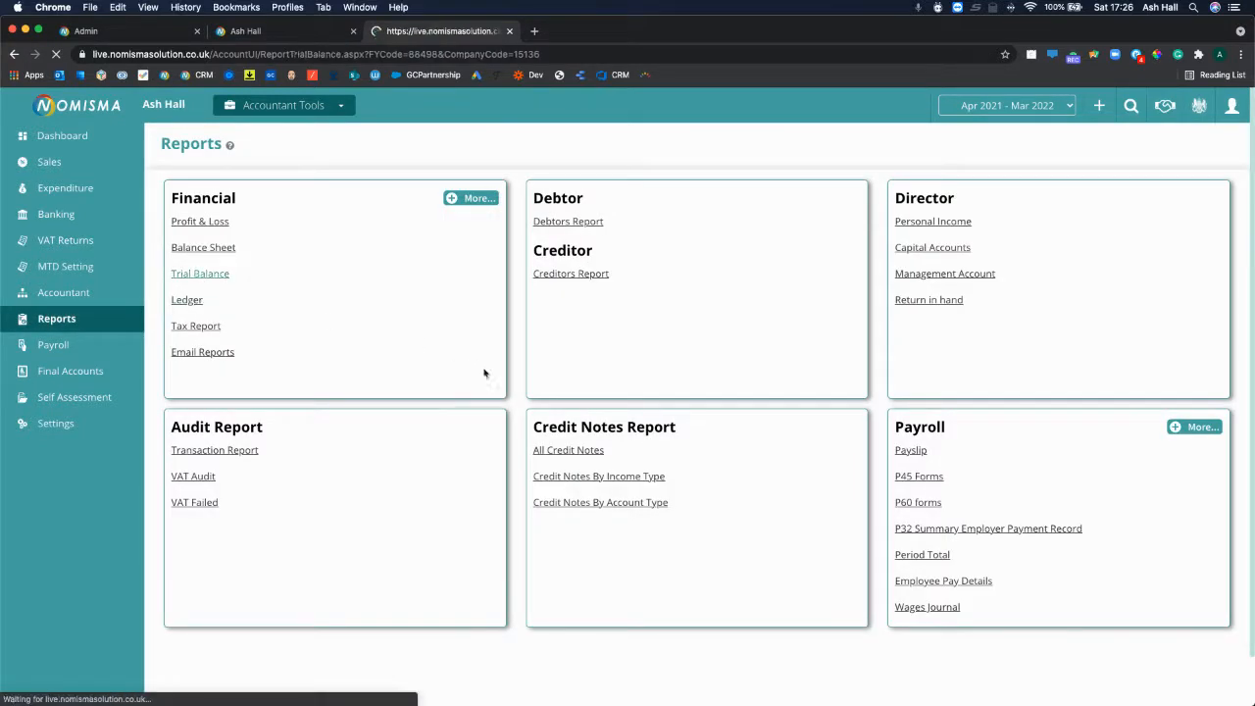
{"action": "scroll", "coordinate": [513, 398], "scroll_direction": "down", "scroll_amount": 3}
{"action": "scroll", "coordinate": [513, 398], "scroll_direction": "down", "scroll_amount": 1}
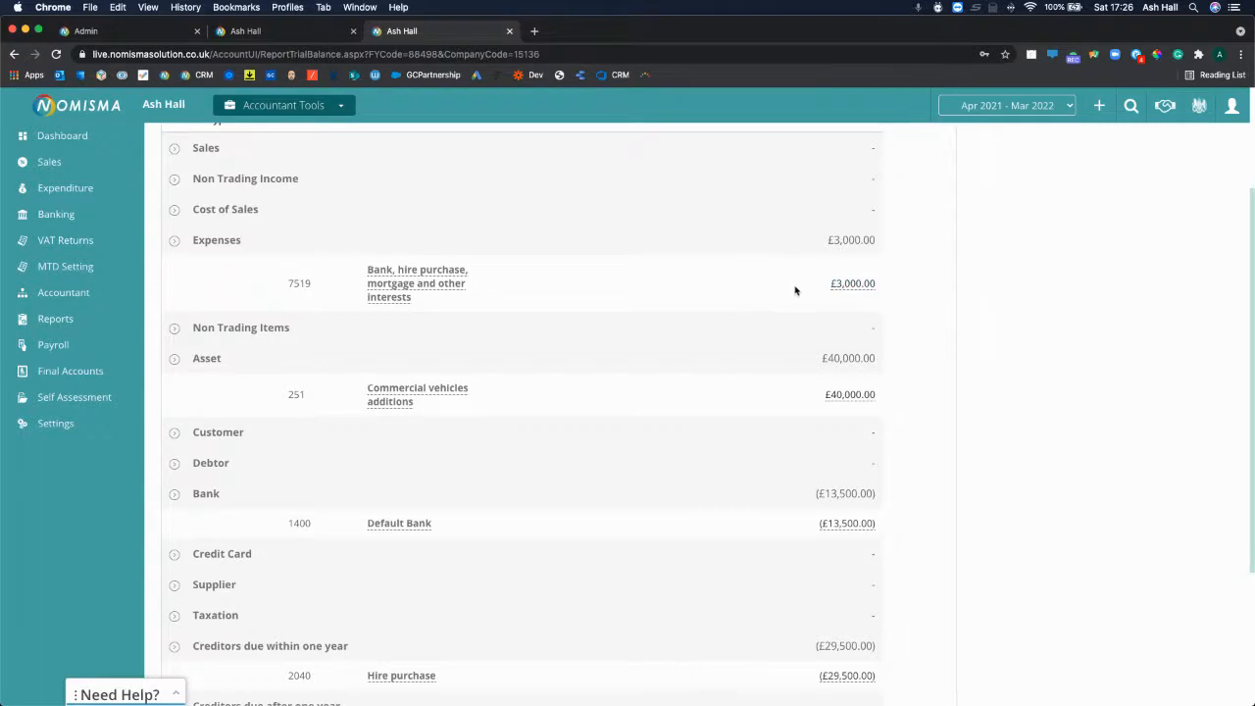
{"action": "scroll", "coordinate": [687, 364], "scroll_direction": "down", "scroll_amount": 4}
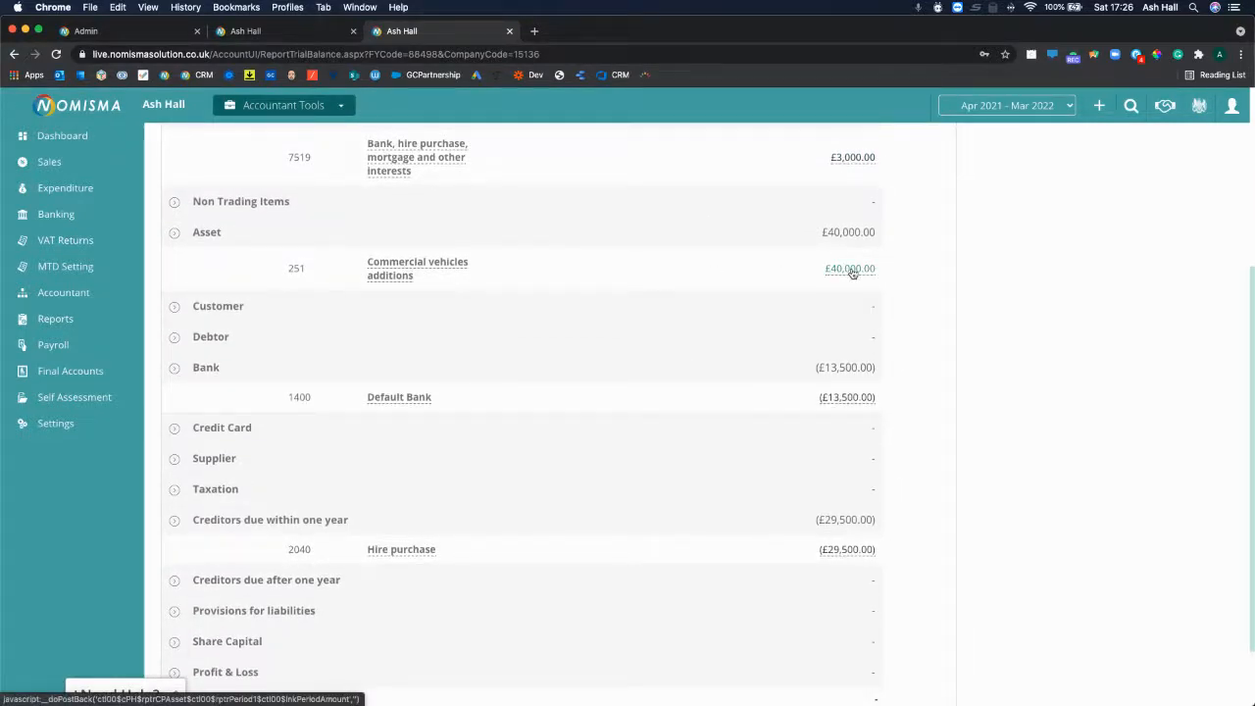
{"action": "scroll", "coordinate": [647, 383], "scroll_direction": "down", "scroll_amount": 3}
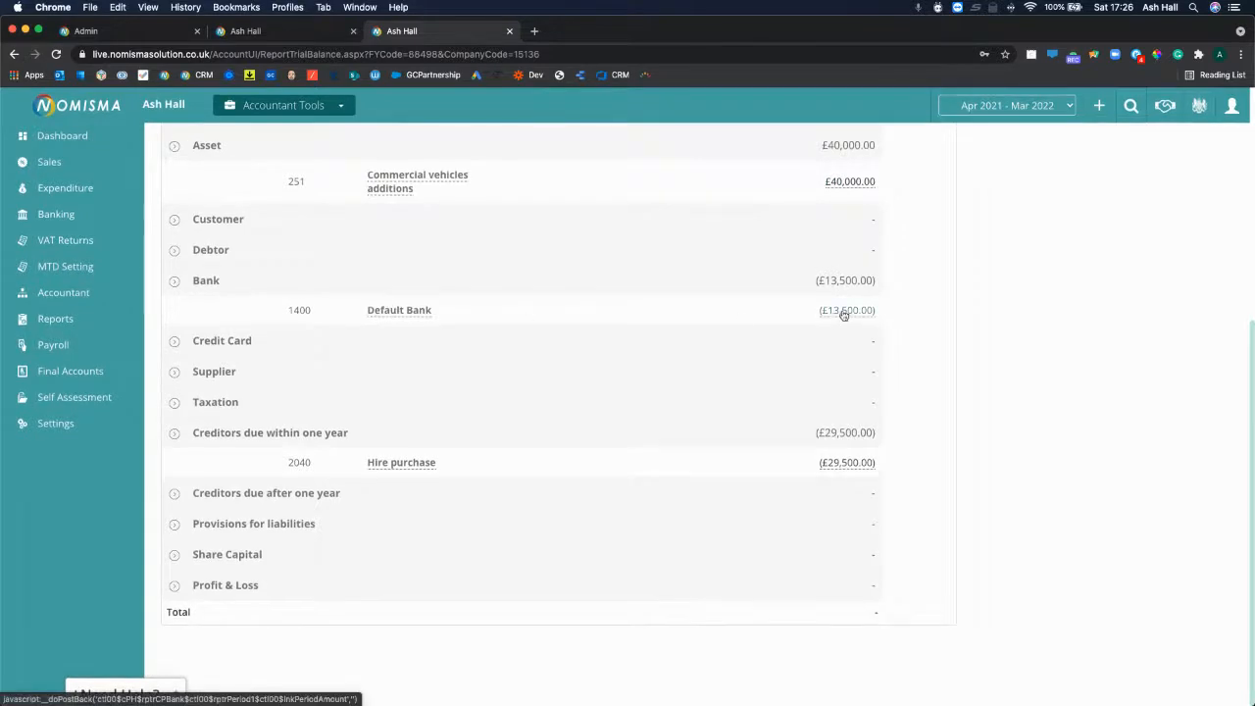